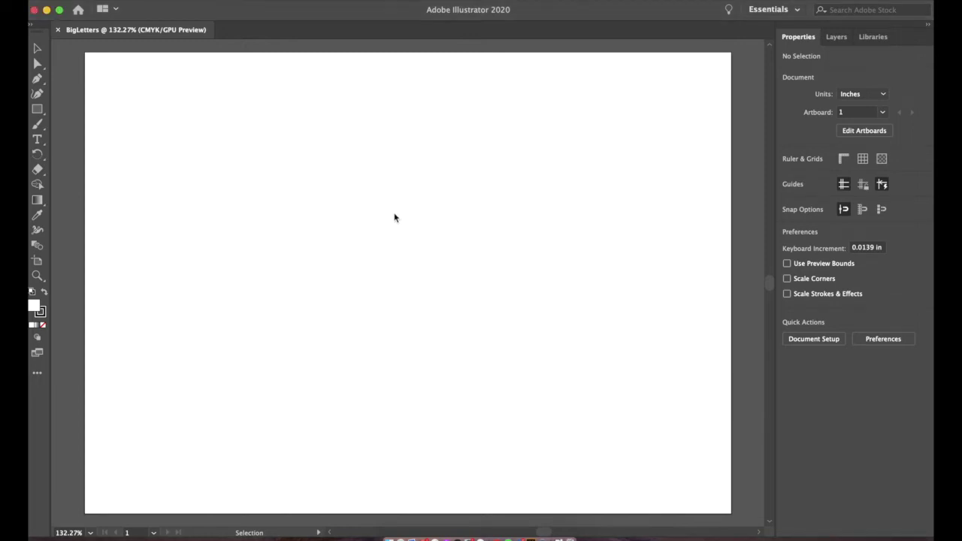
Step: Type the word HERE as a new text object on the artboard
{"action": "left_click", "coordinate": [40, 141]}
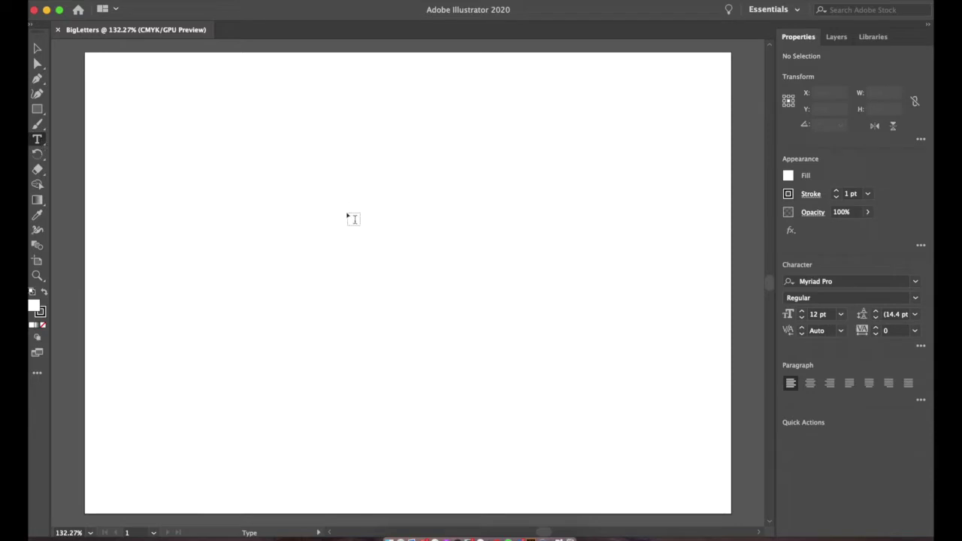
{"action": "left_click", "coordinate": [323, 219]}
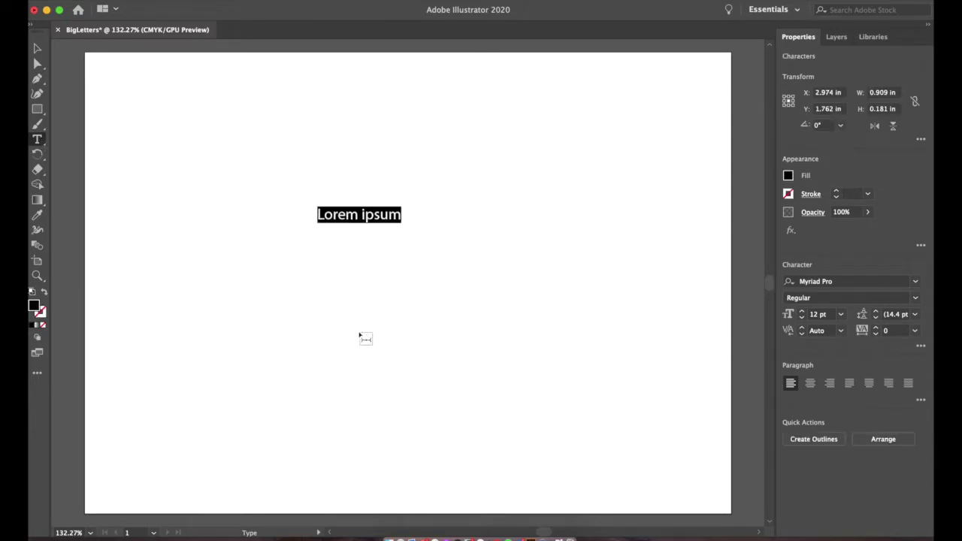
{"action": "type", "text": "HERE"}
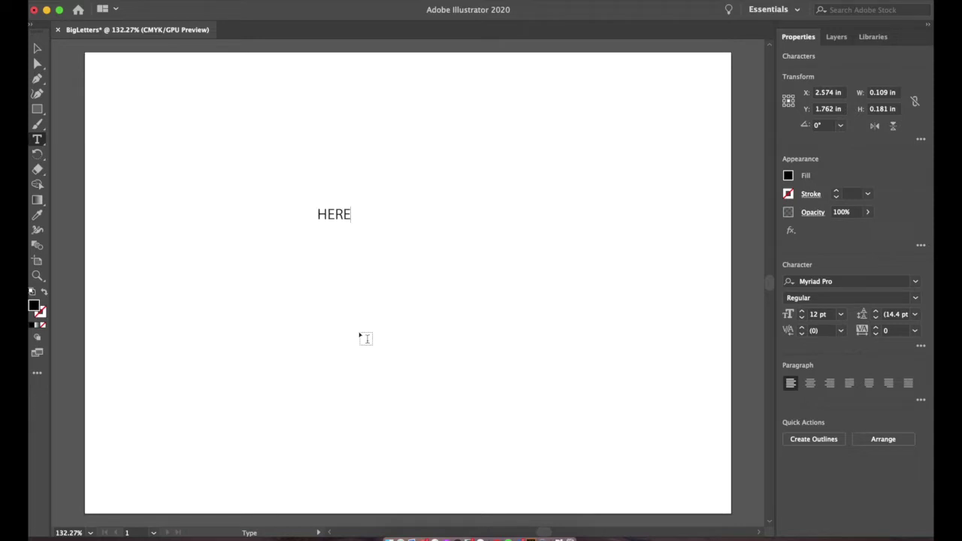
{"action": "key", "text": "Escape"}
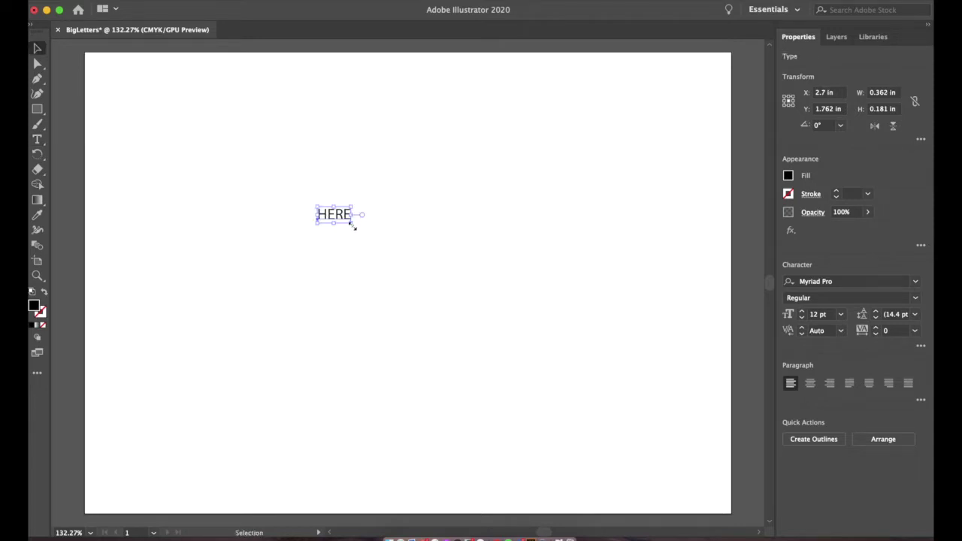
Step: Scale HERE up to about 137.77 pt and move it left toward the artboard centre
{"action": "left_click_drag", "start_coordinate": [353, 226], "coordinate": [563, 451]}
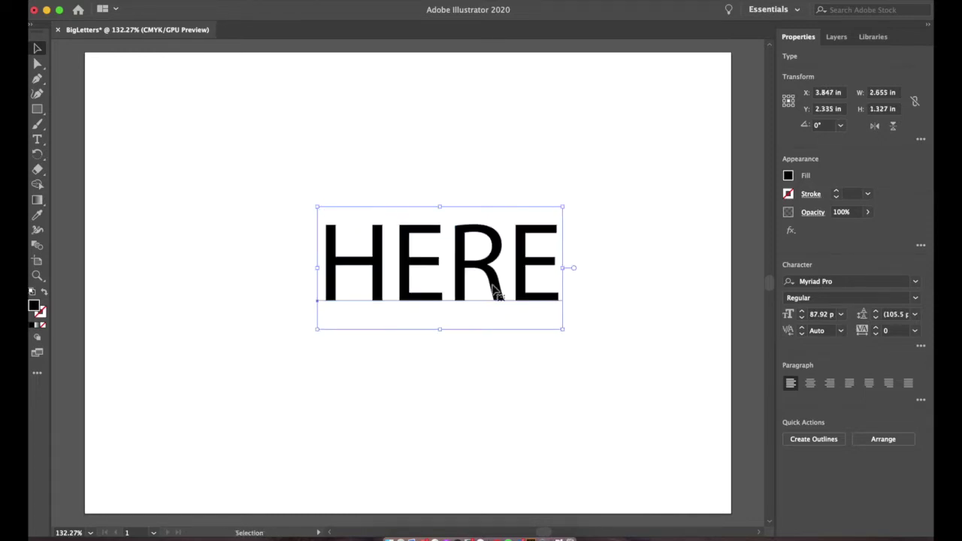
{"action": "left_click_drag", "start_coordinate": [494, 290], "coordinate": [471, 285]}
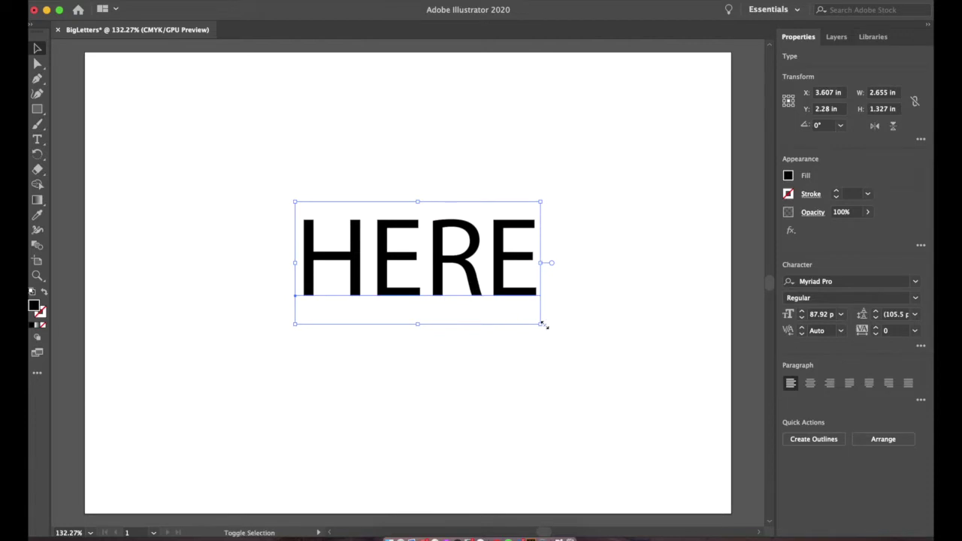
{"action": "left_click_drag", "start_coordinate": [539, 323], "coordinate": [680, 487]}
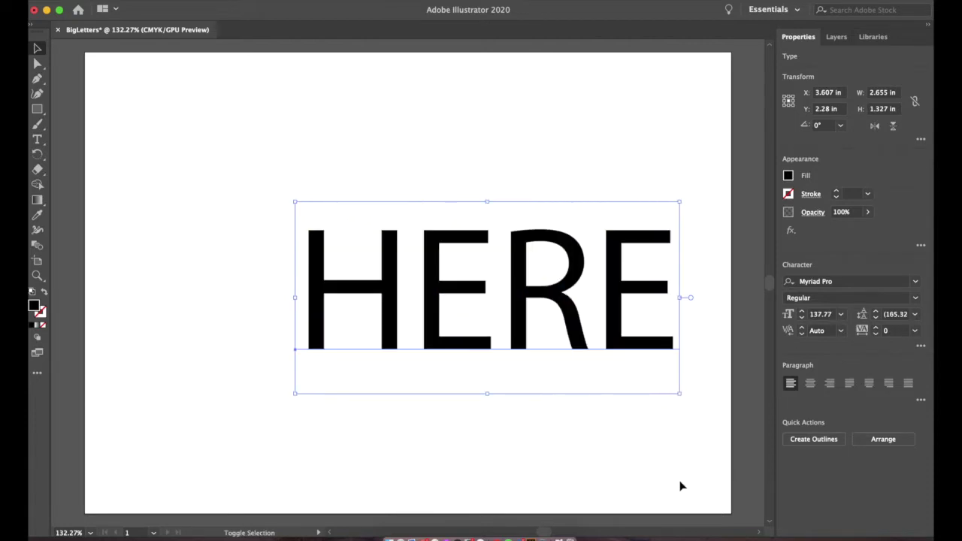
{"action": "left_click_drag", "start_coordinate": [439, 296], "coordinate": [366, 275]}
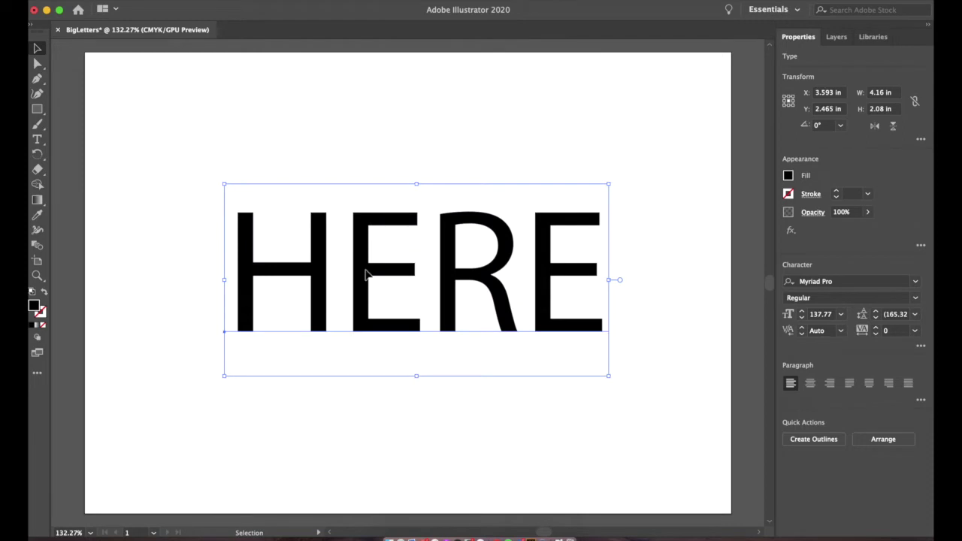
{"action": "left_click", "coordinate": [365, 275]}
Step: Change the HERE text's font to Impact in the Character panel
{"action": "left_click", "coordinate": [354, 2]}
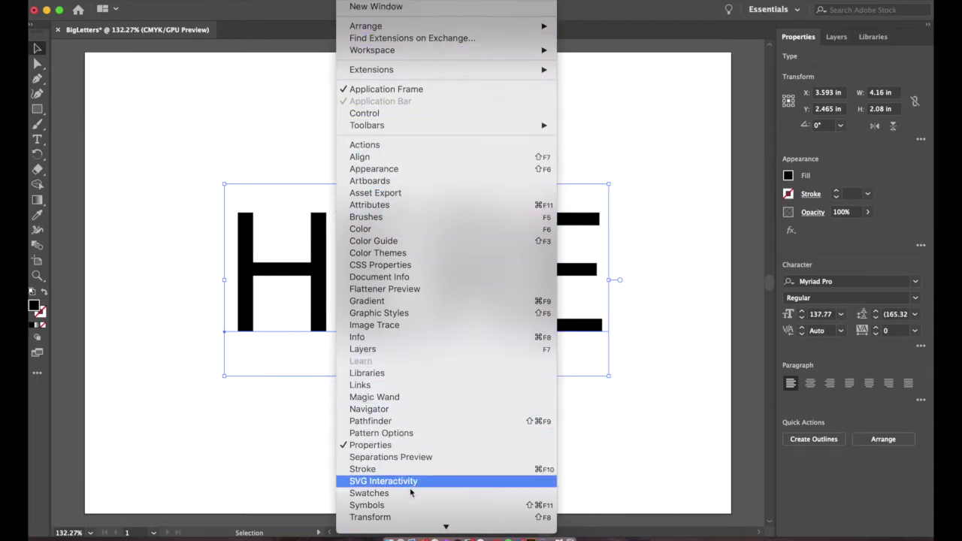
{"action": "mouse_move", "coordinate": [410, 502]}
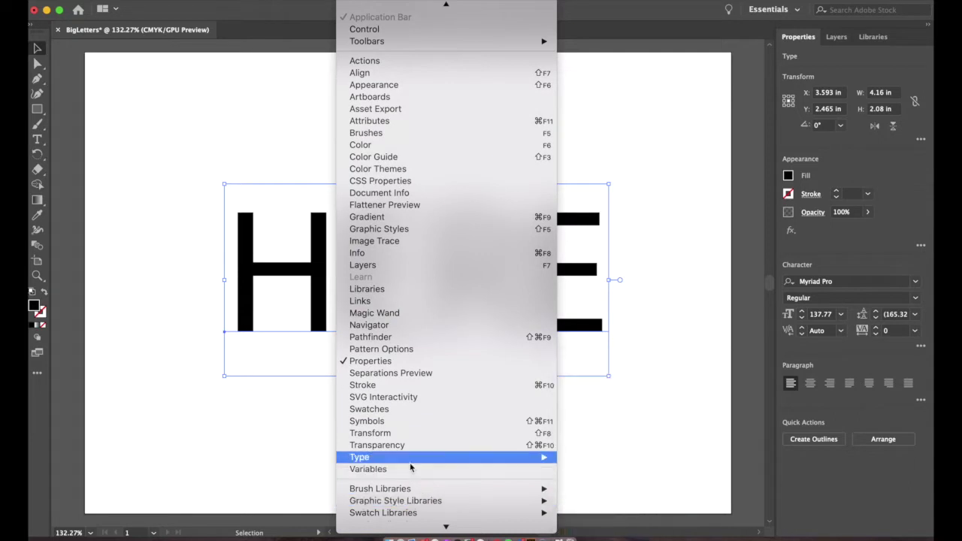
{"action": "mouse_move", "coordinate": [409, 462]}
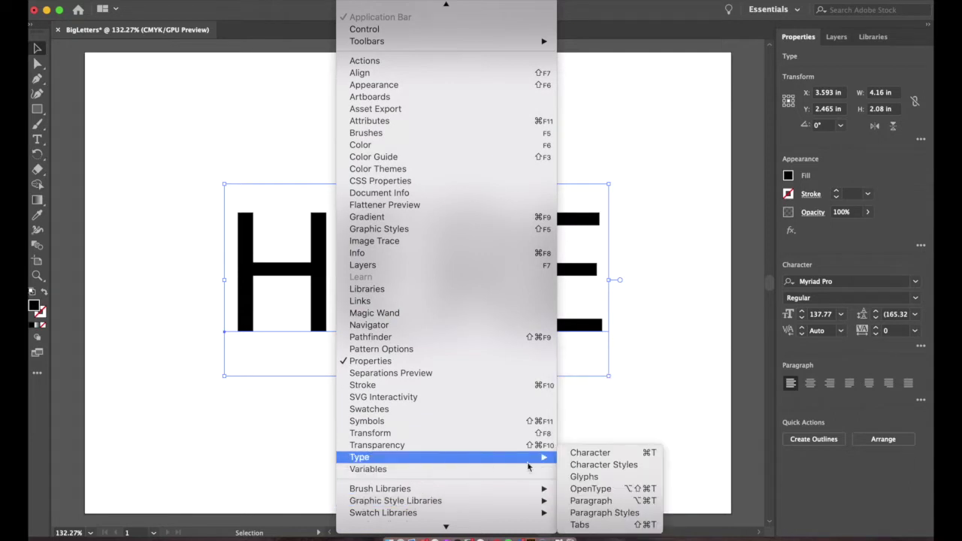
{"action": "left_click", "coordinate": [594, 452]}
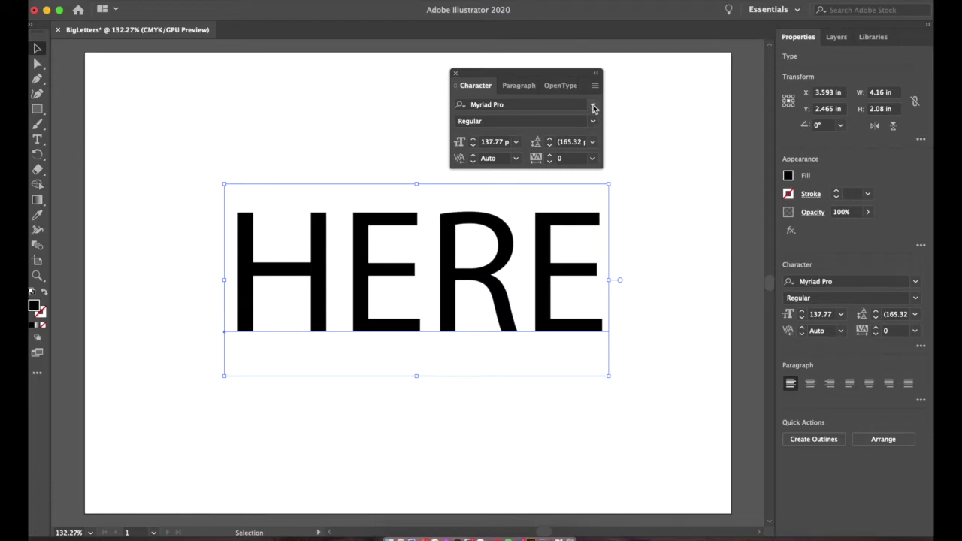
{"action": "left_click", "coordinate": [593, 104]}
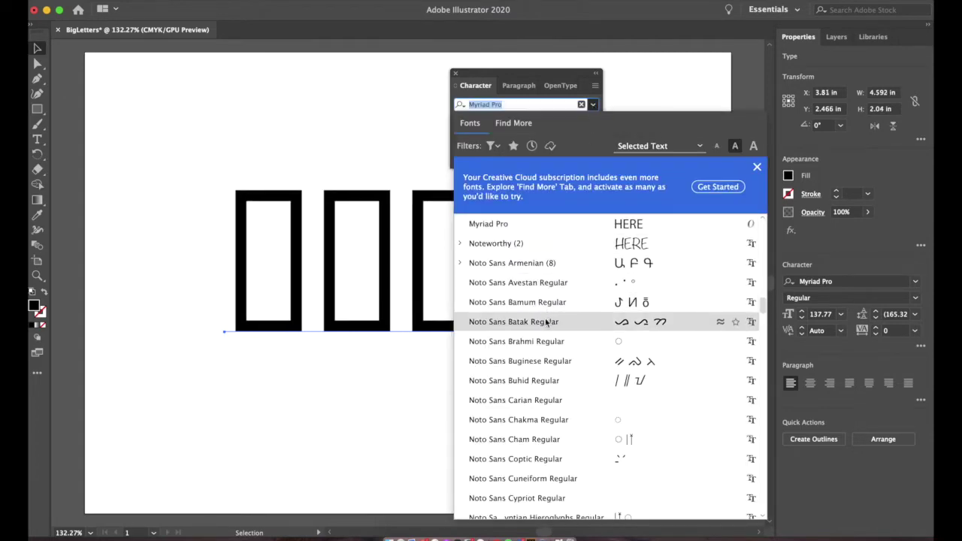
{"action": "scroll", "coordinate": [538, 349], "scroll_direction": "down", "scroll_amount": 4}
{"action": "scroll", "coordinate": [538, 349], "scroll_direction": "up", "scroll_amount": 15}
{"action": "scroll", "coordinate": [538, 349], "scroll_direction": "up", "scroll_amount": 10}
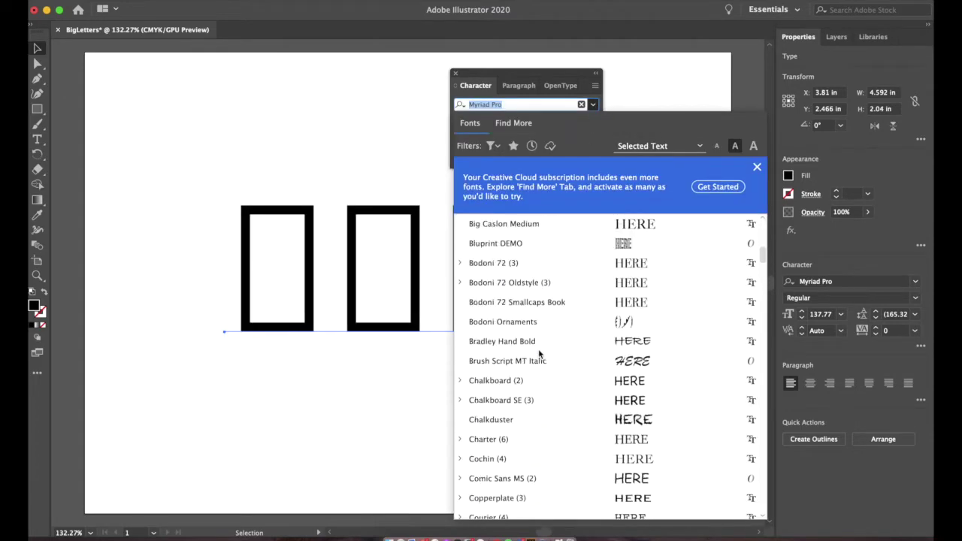
{"action": "scroll", "coordinate": [538, 348], "scroll_direction": "down", "scroll_amount": 7}
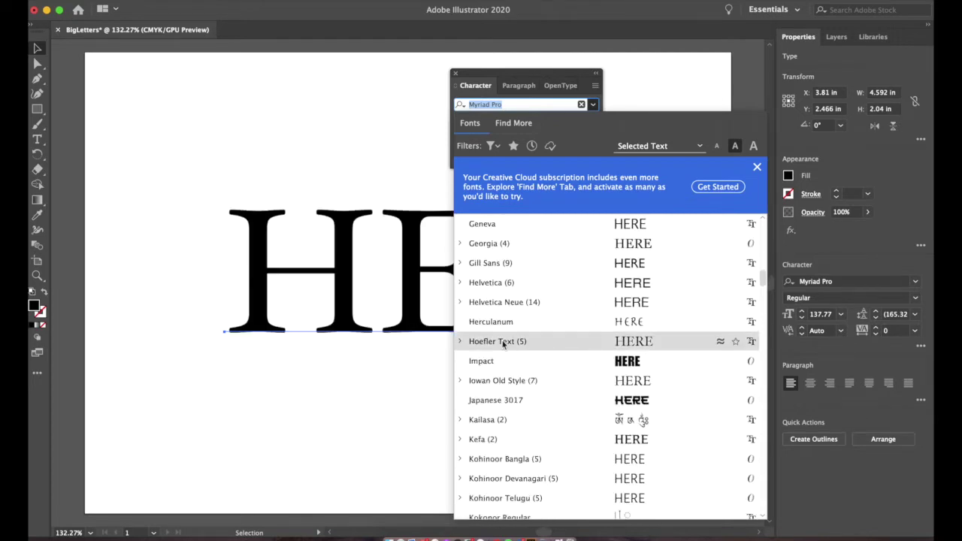
{"action": "left_click", "coordinate": [485, 361]}
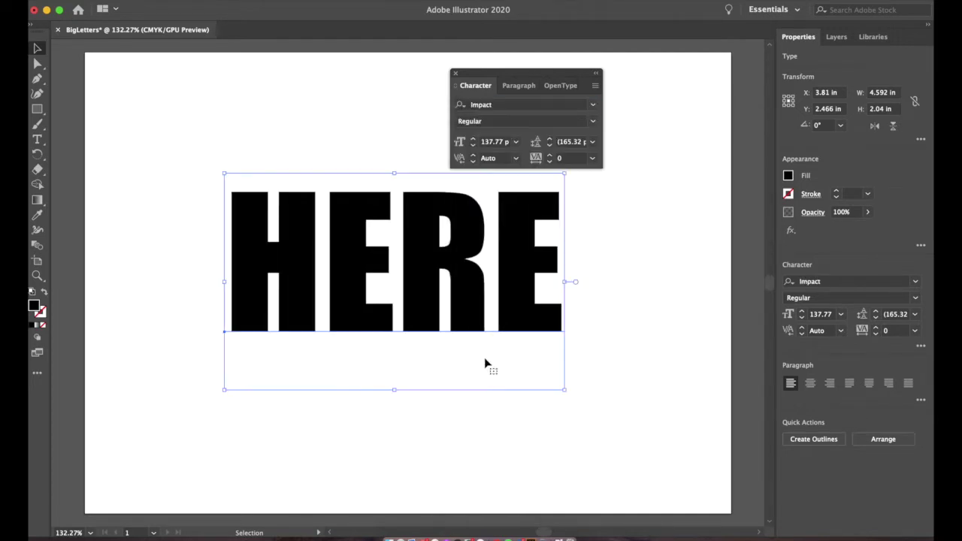
{"action": "left_click", "coordinate": [454, 73]}
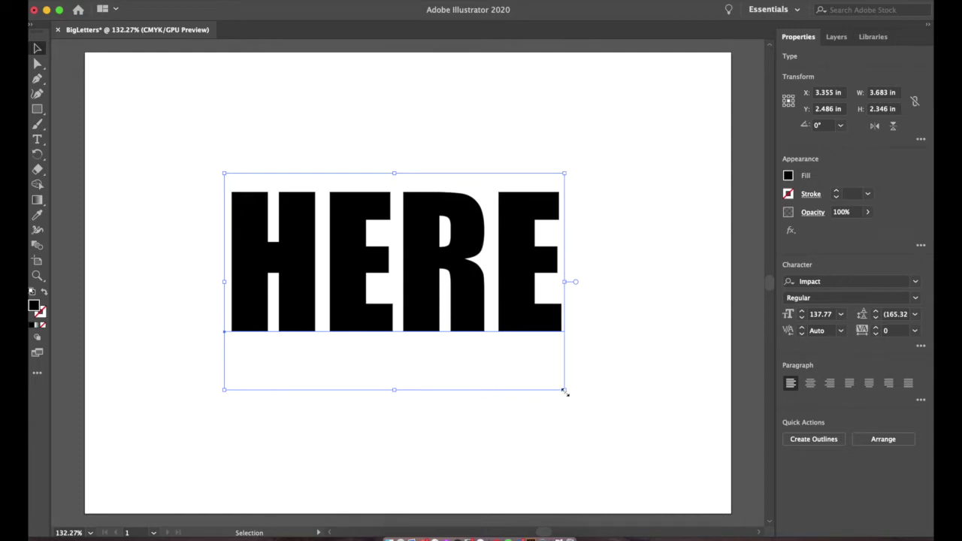
Step: Enlarge HERE to about 194 pt and position it across the artboard's upper area
{"action": "left_click_drag", "start_coordinate": [565, 391], "coordinate": [676, 531]}
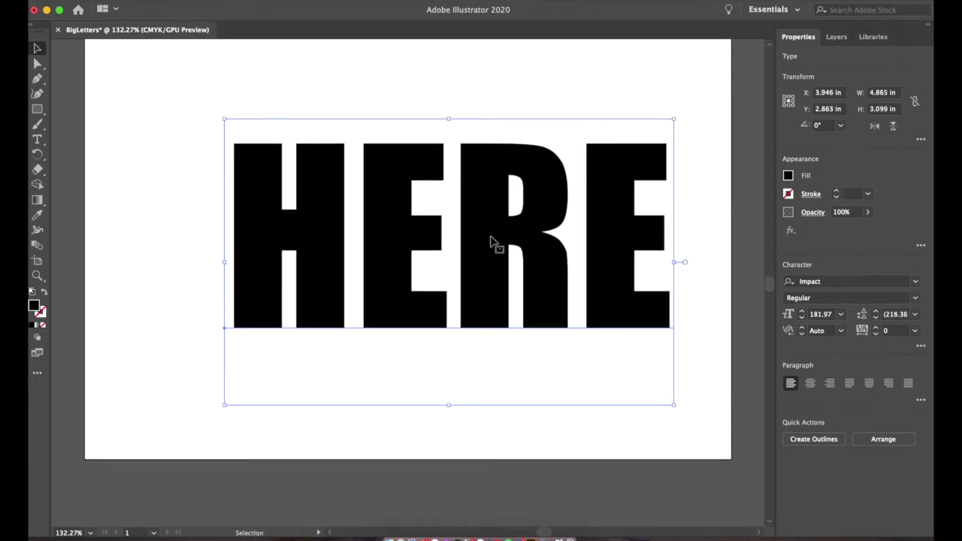
{"action": "left_click_drag", "start_coordinate": [486, 235], "coordinate": [450, 185]}
{"action": "scroll", "coordinate": [450, 184], "scroll_direction": "up", "scroll_amount": 3}
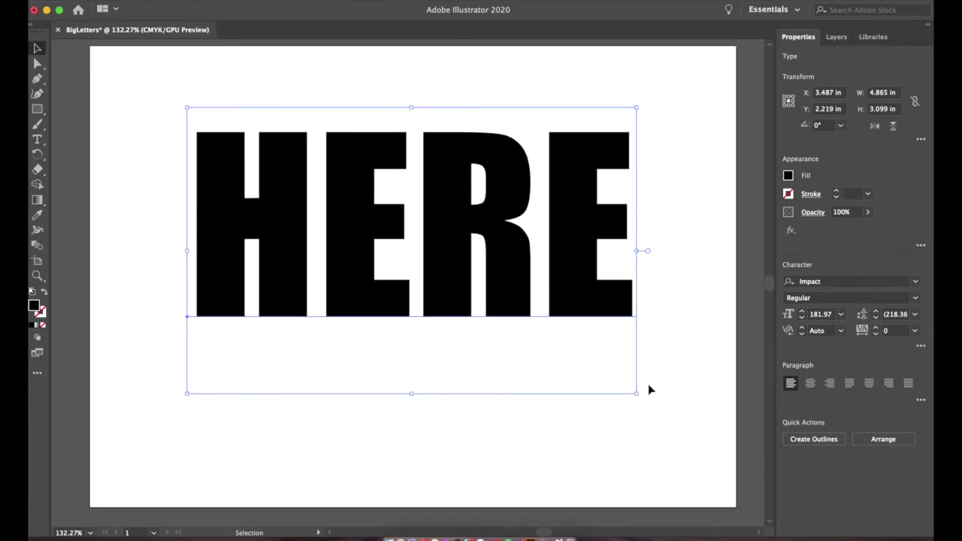
{"action": "left_click_drag", "start_coordinate": [638, 394], "coordinate": [669, 436]}
{"action": "left_click_drag", "start_coordinate": [469, 233], "coordinate": [456, 242]}
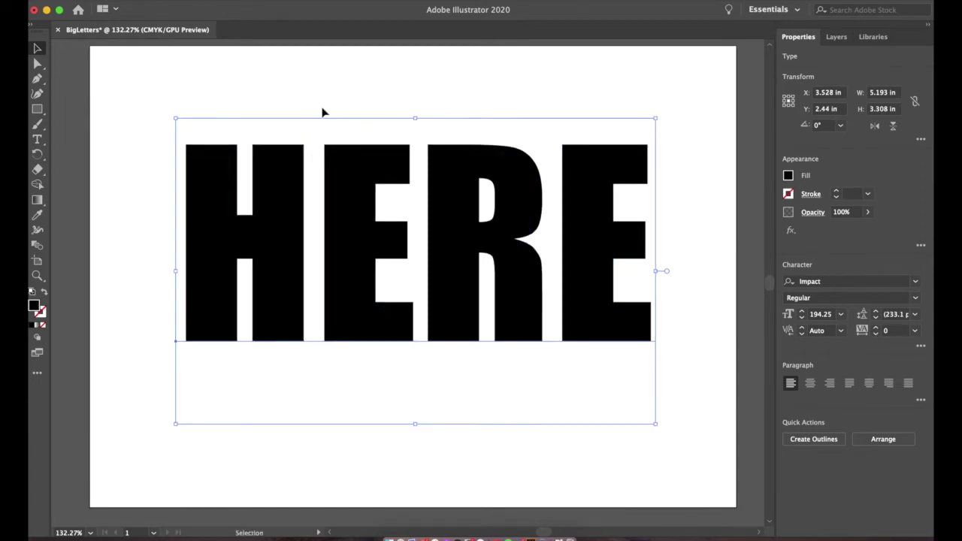
{"action": "left_click", "coordinate": [284, 3]}
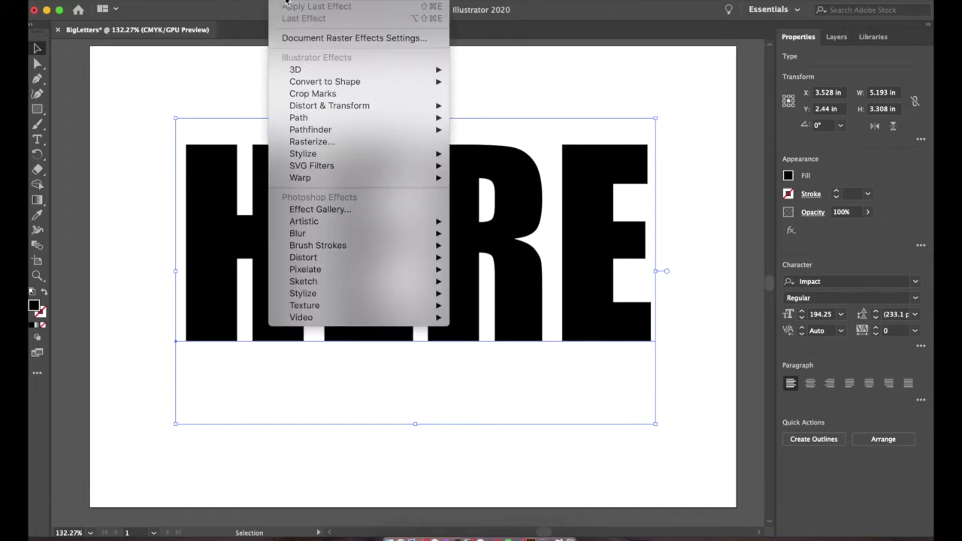
Step: Apply a Rise warp with 17% bend to HERE and expand its appearance into shapes
{"action": "mouse_move", "coordinate": [391, 181]}
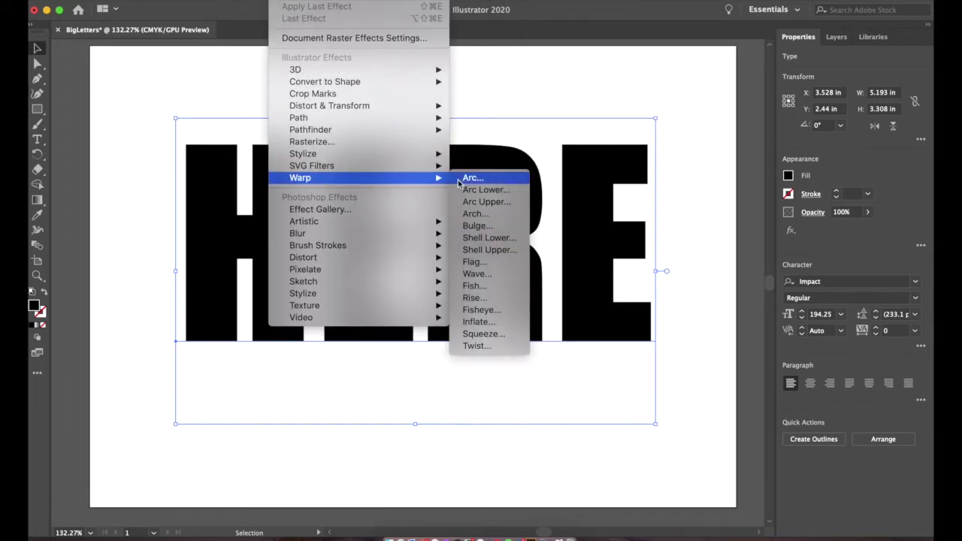
{"action": "left_click", "coordinate": [475, 298]}
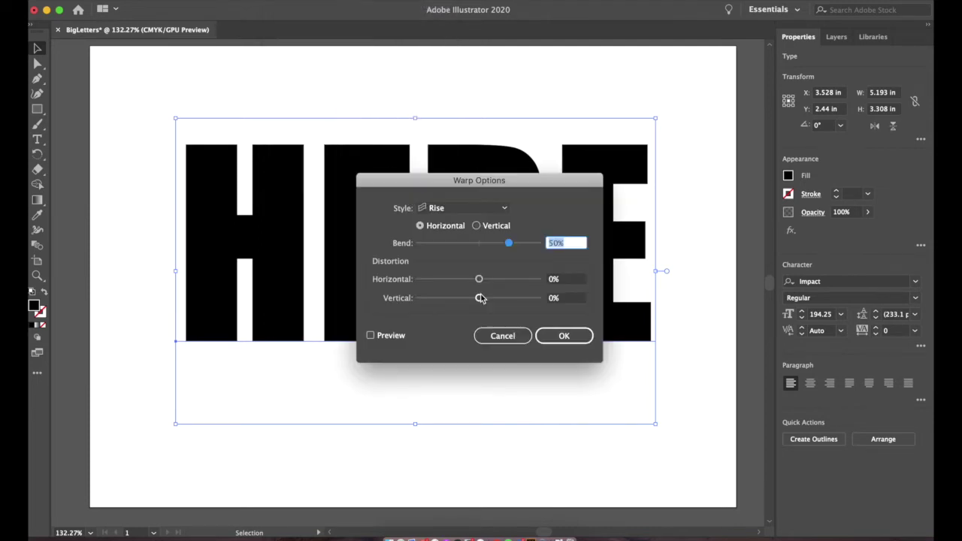
{"action": "type", "text": "17"}
{"action": "left_click", "coordinate": [563, 335]}
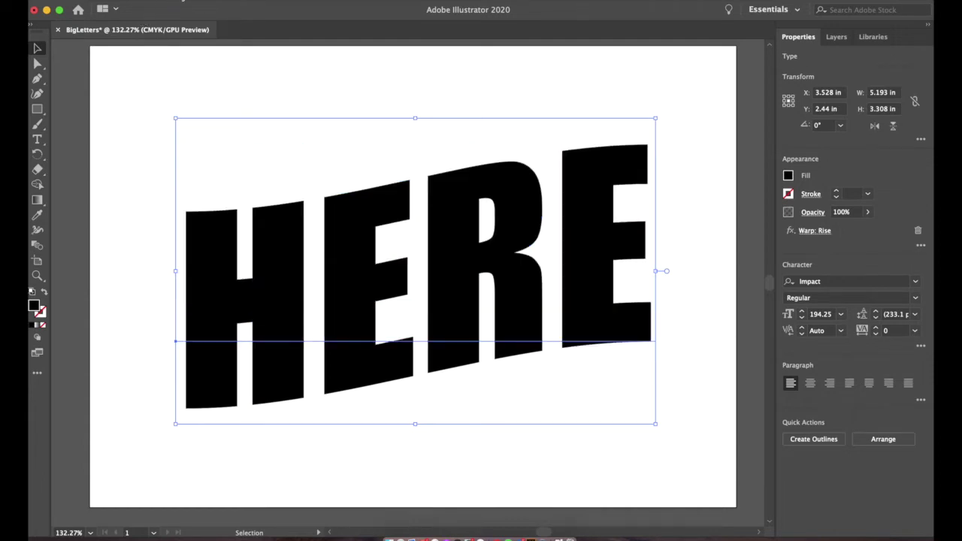
{"action": "left_click", "coordinate": [174, 1]}
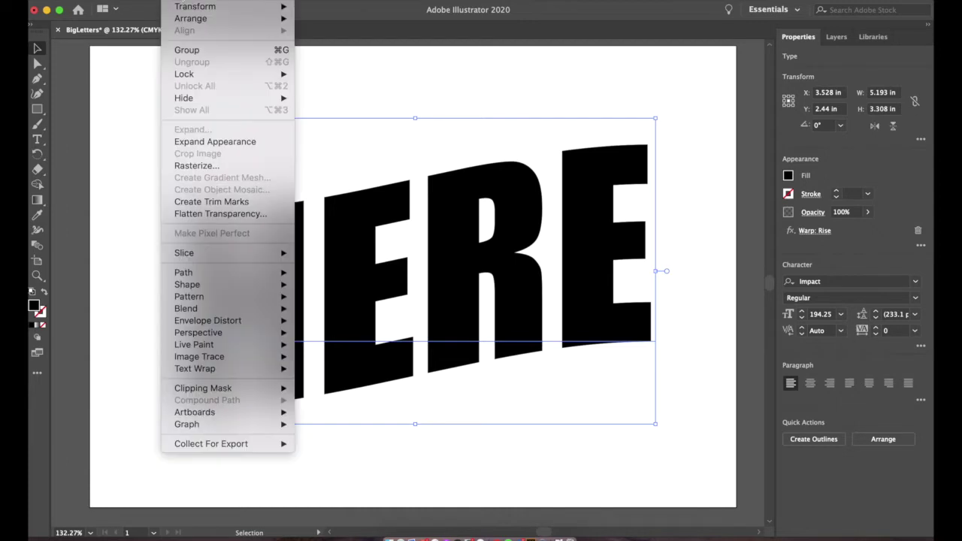
{"action": "left_click", "coordinate": [185, 144]}
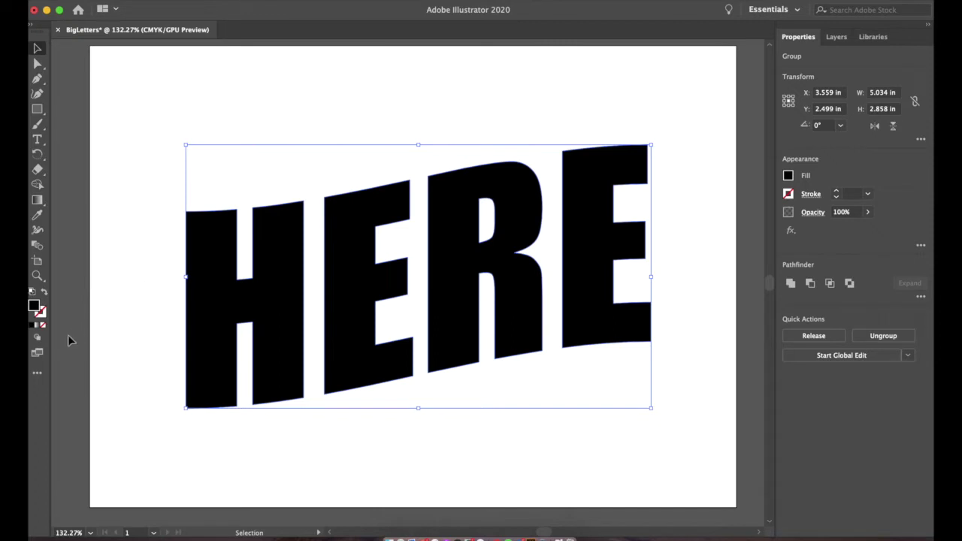
Step: Give the HERE lettering a light grey stroke by removing yellow and draining the colour
{"action": "left_click", "coordinate": [42, 314]}
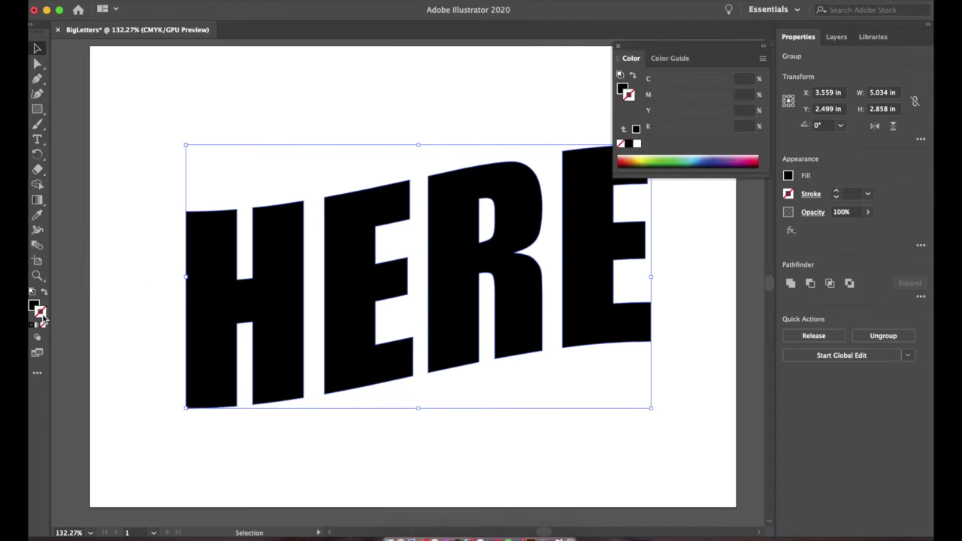
{"action": "left_click", "coordinate": [626, 156]}
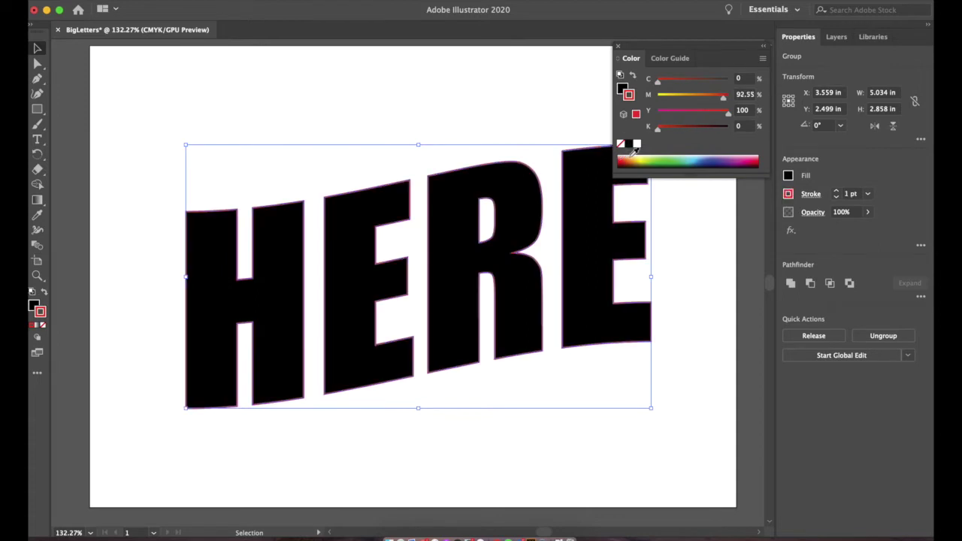
{"action": "left_click_drag", "start_coordinate": [728, 111], "coordinate": [625, 121]}
{"action": "mouse_move", "coordinate": [714, 102]}
{"action": "left_mouse_down"}
{"action": "mouse_move", "coordinate": [657, 104]}
{"action": "mouse_move", "coordinate": [667, 132]}
{"action": "mouse_move", "coordinate": [683, 131]}
{"action": "left_mouse_up"}
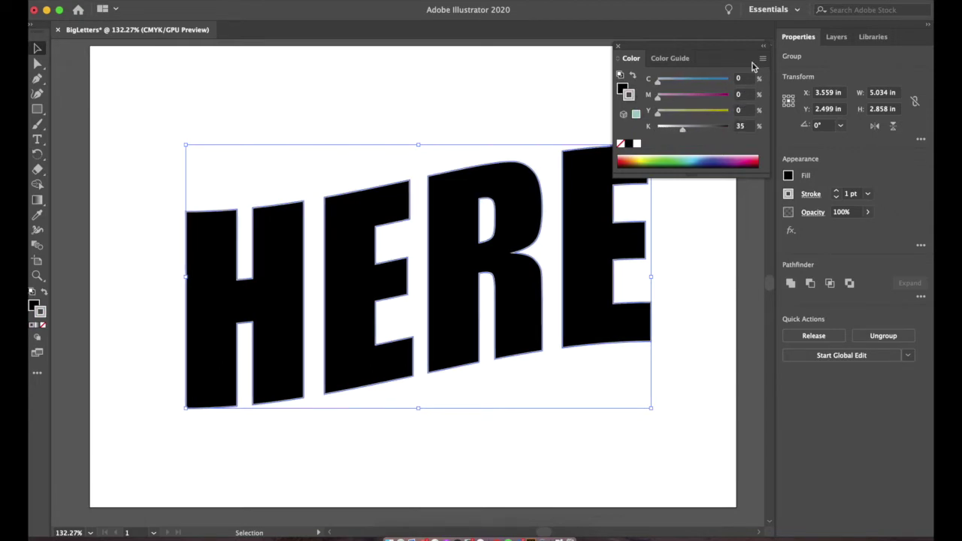
{"action": "left_click", "coordinate": [617, 47]}
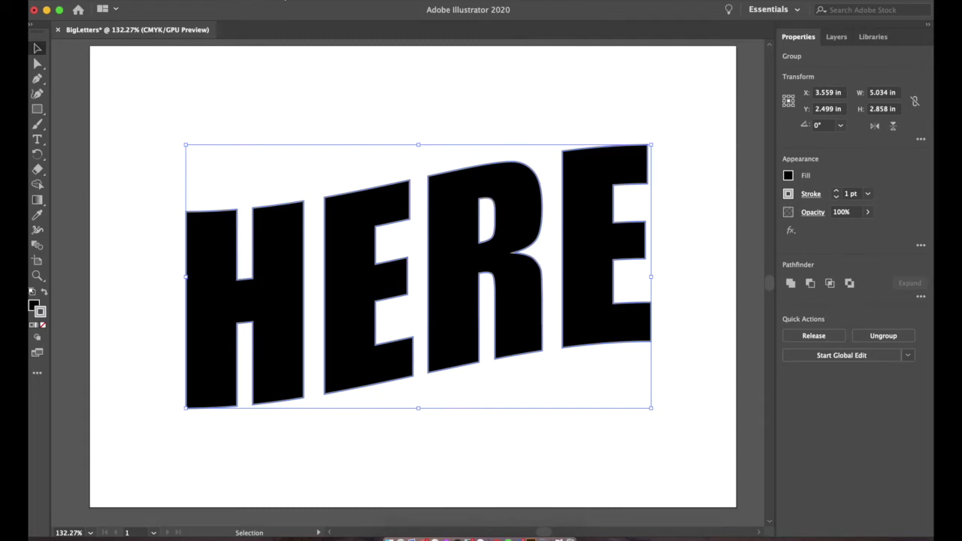
Step: Extrude HERE in 3D with 10°, 10°, 0° rotation and 50 pt depth
{"action": "left_click", "coordinate": [286, 0]}
{"action": "mouse_move", "coordinate": [294, 69]}
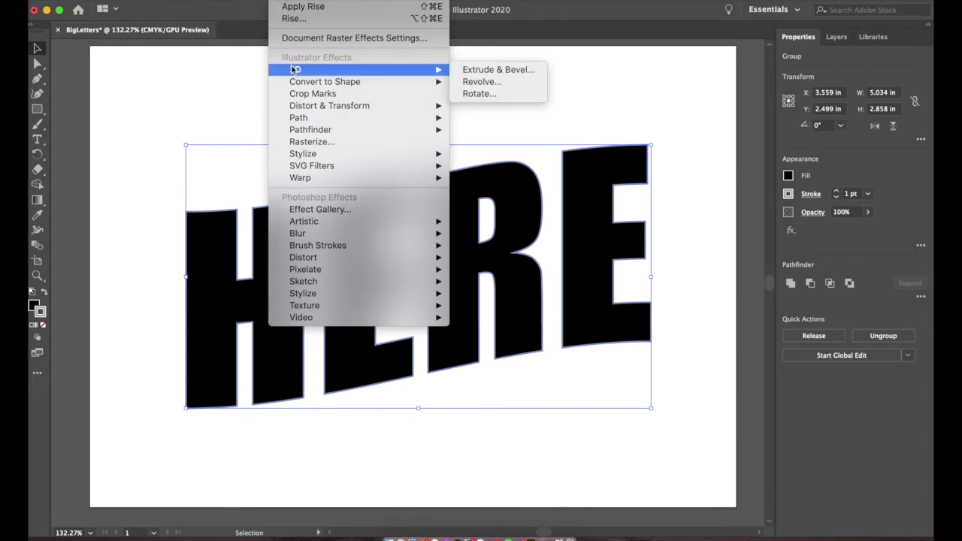
{"action": "left_click", "coordinate": [474, 74]}
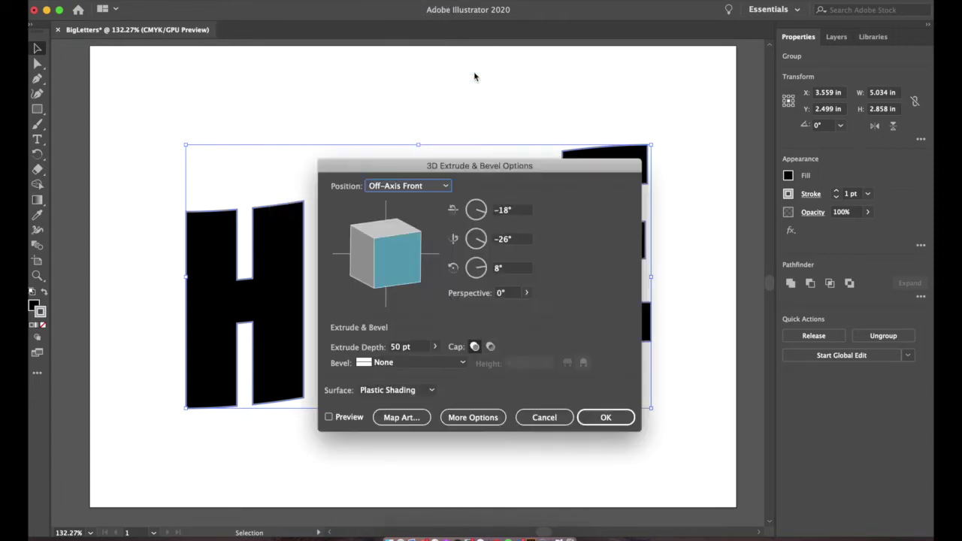
{"action": "key", "text": "Tab"}
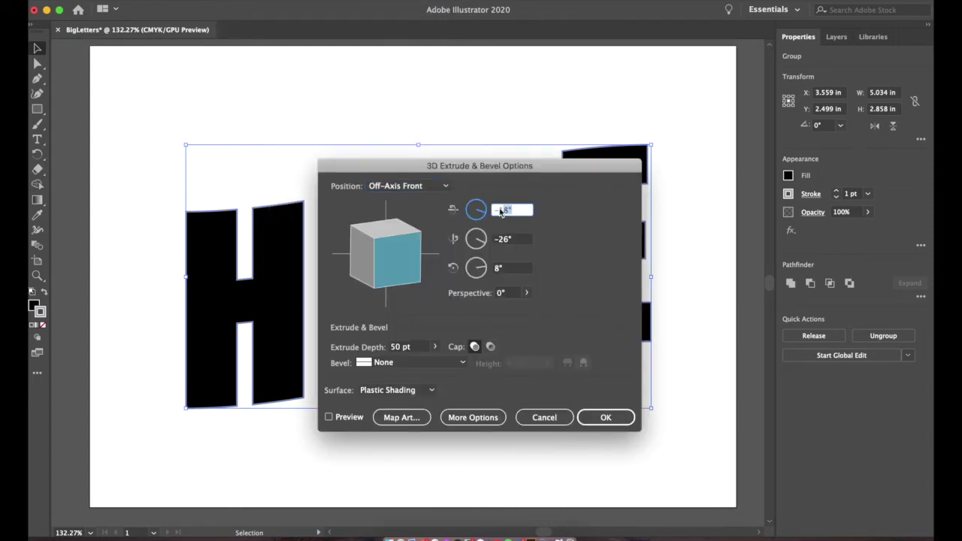
{"action": "type", "text": "10"}
{"action": "key", "text": "Tab"}
{"action": "type", "text": "10"}
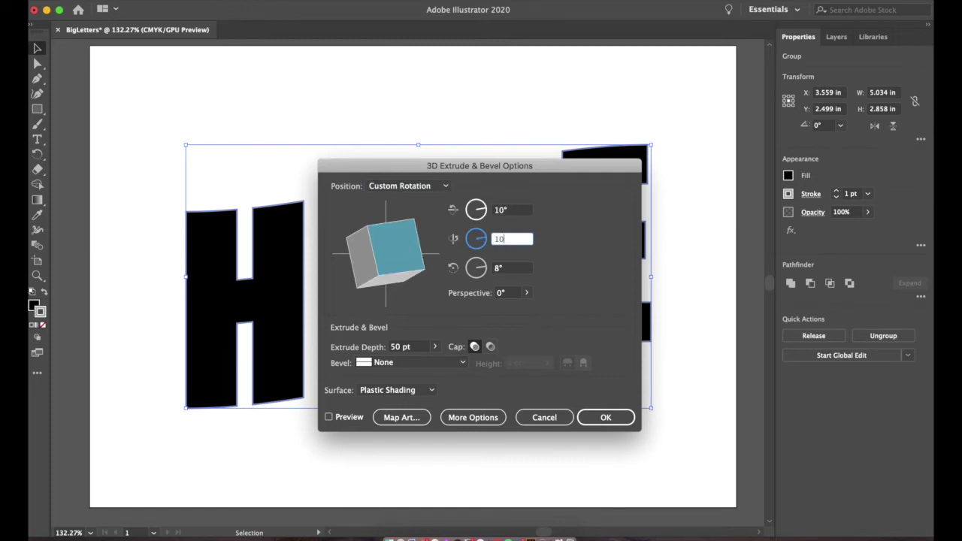
{"action": "key", "text": "Tab"}
{"action": "type", "text": "0"}
{"action": "key", "text": "Tab"}
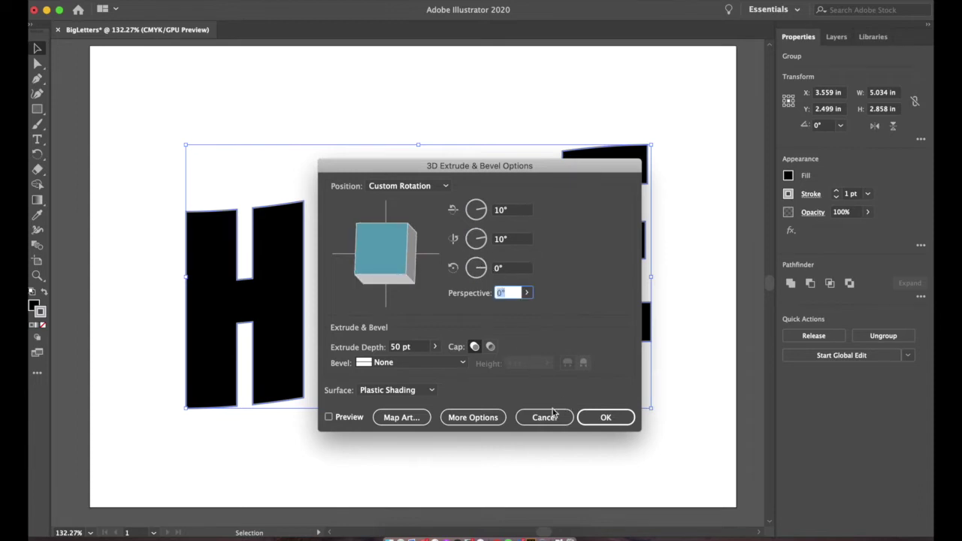
{"action": "left_click", "coordinate": [331, 415]}
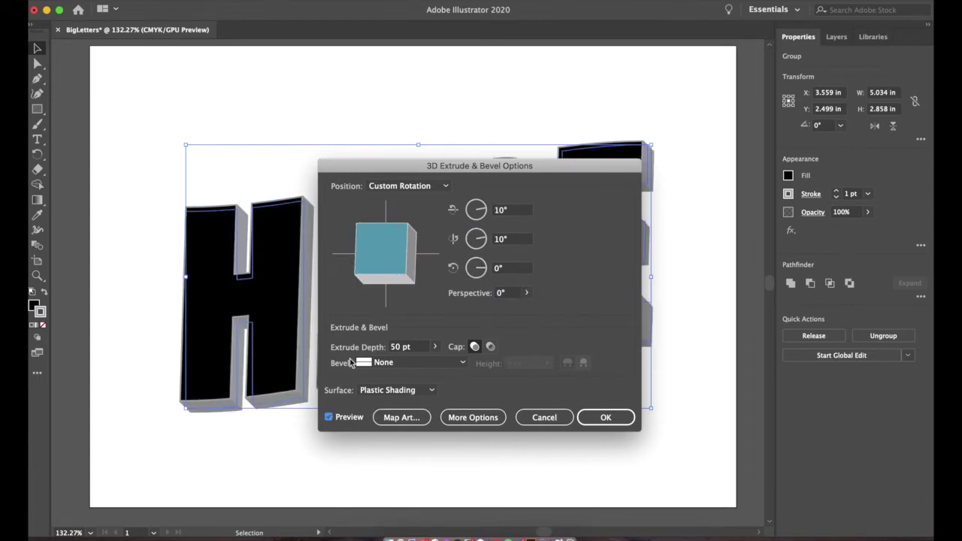
{"action": "left_click_drag", "start_coordinate": [396, 168], "coordinate": [430, 136]}
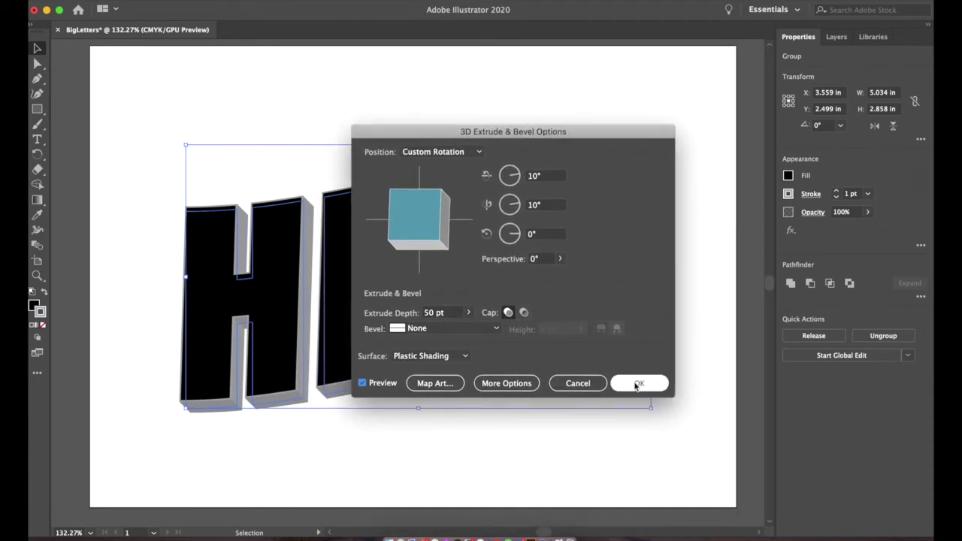
{"action": "left_click", "coordinate": [635, 385]}
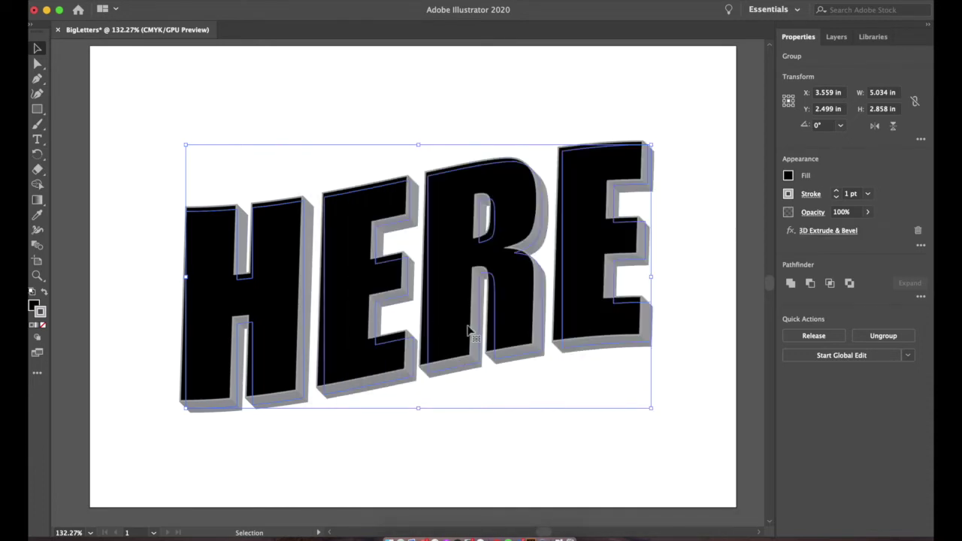
Step: Expand the 3D lettering's appearance into editable paths, then deselect it
{"action": "left_click", "coordinate": [181, 1]}
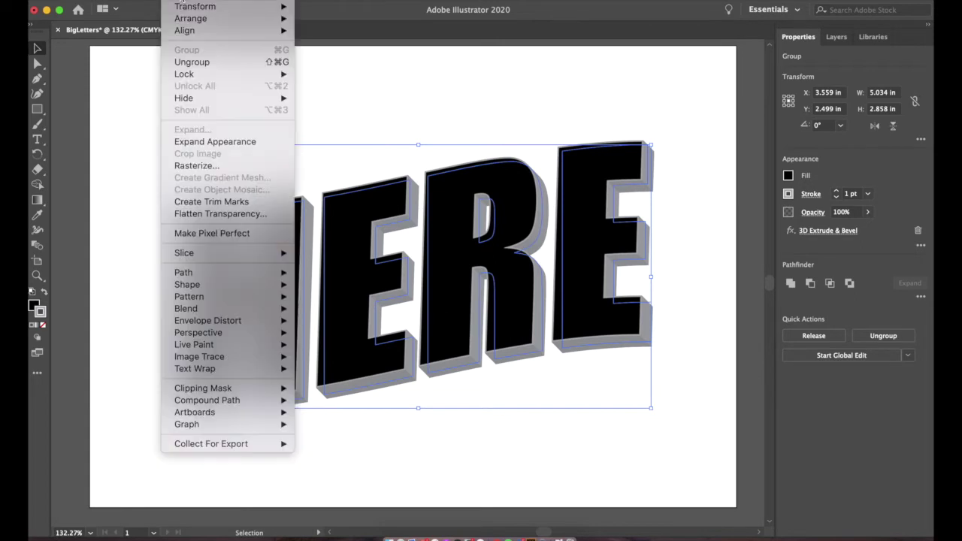
{"action": "left_click", "coordinate": [189, 147]}
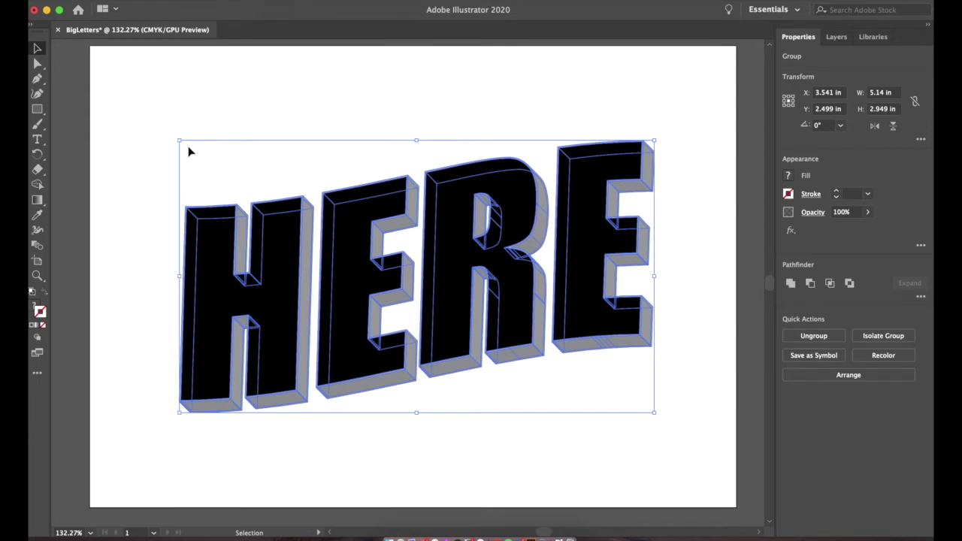
{"action": "left_click", "coordinate": [140, 180]}
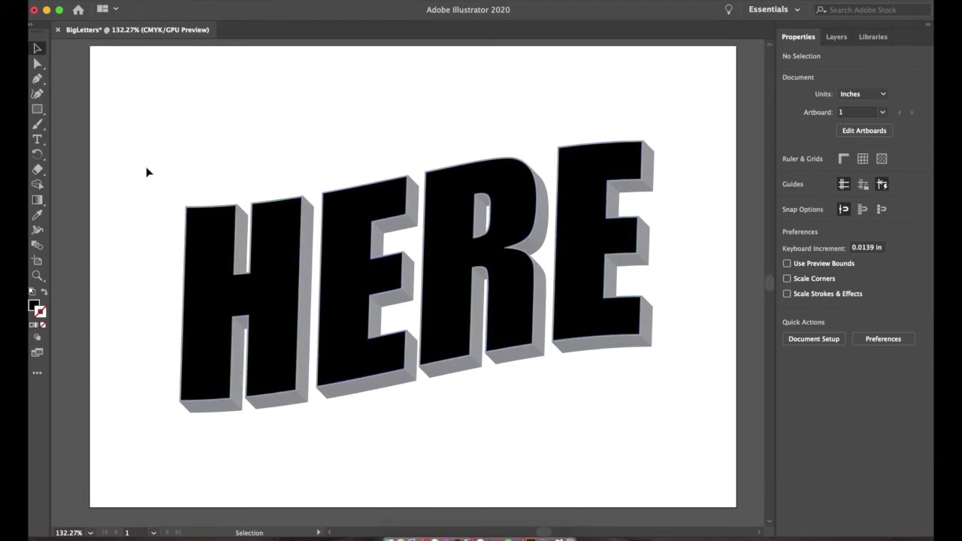
Step: Select the black front faces of the H, E, R and E with Direct Selection
{"action": "left_click", "coordinate": [39, 66]}
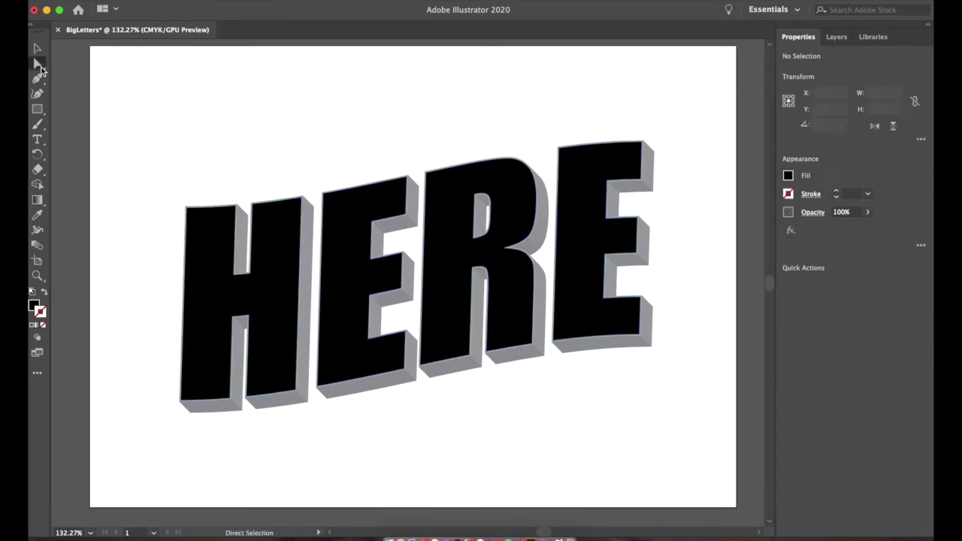
{"action": "left_click", "coordinate": [216, 264]}
{"action": "left_click", "coordinate": [331, 252], "text": "shift"}
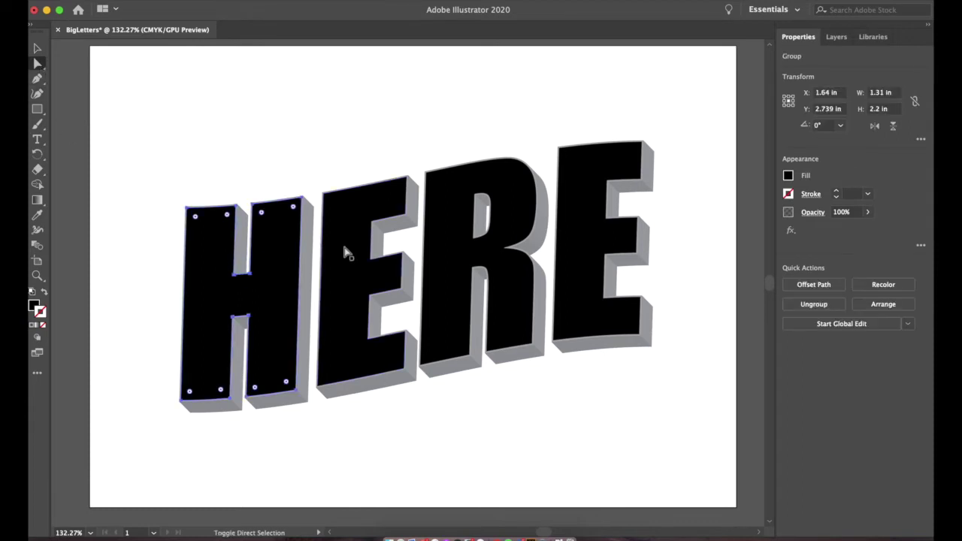
{"action": "left_click", "coordinate": [455, 251], "text": "shift"}
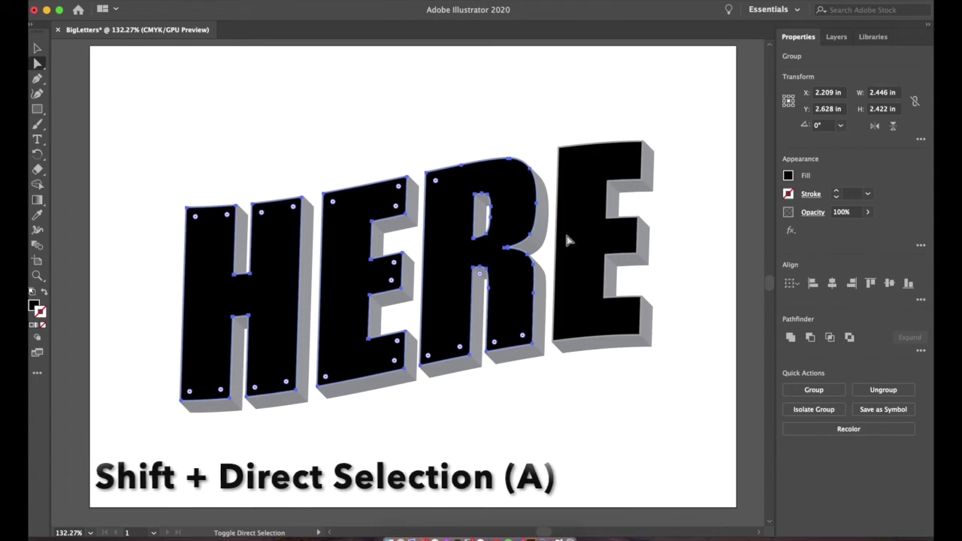
{"action": "left_click", "coordinate": [586, 235], "text": "shift"}
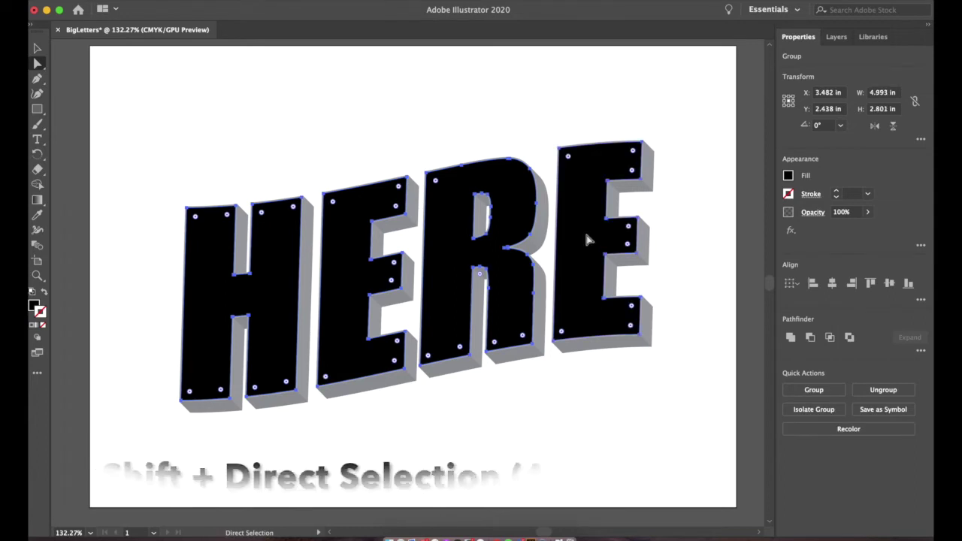
Step: Cut and paste the letter faces on top, then nudge them into alignment over the extrusion
{"action": "key", "text": "super+x"}
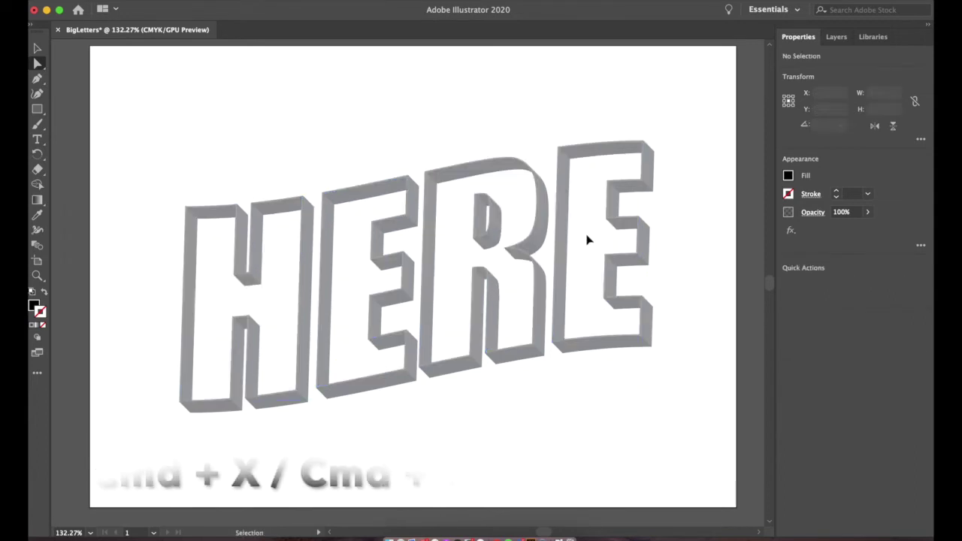
{"action": "key", "text": "super+v"}
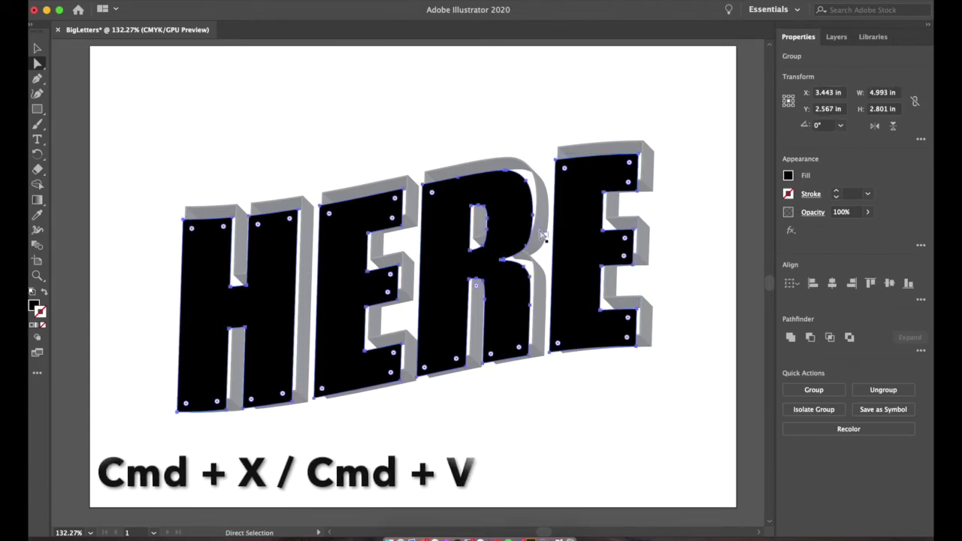
{"action": "left_click_drag", "start_coordinate": [511, 231], "coordinate": [514, 220]}
{"action": "key", "text": "Right"}
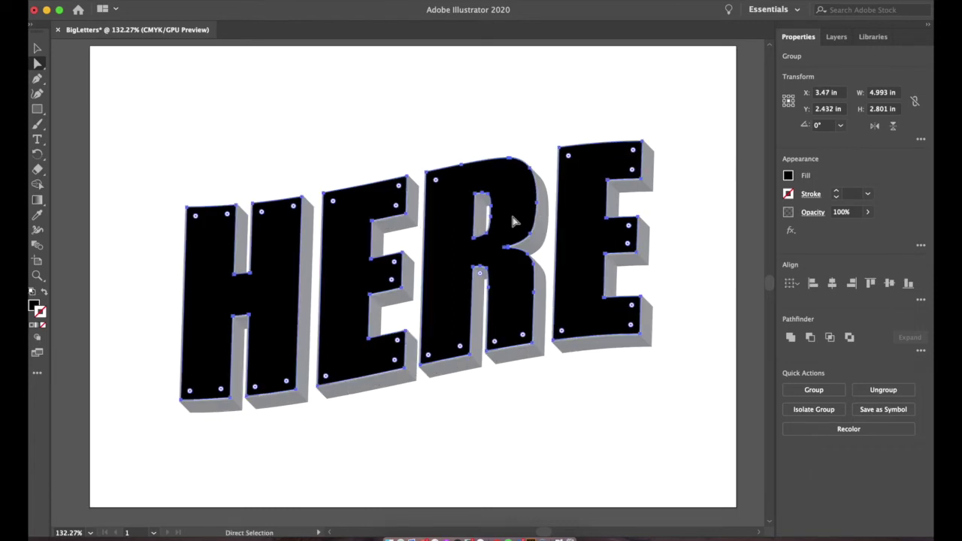
{"action": "key", "text": "Down"}
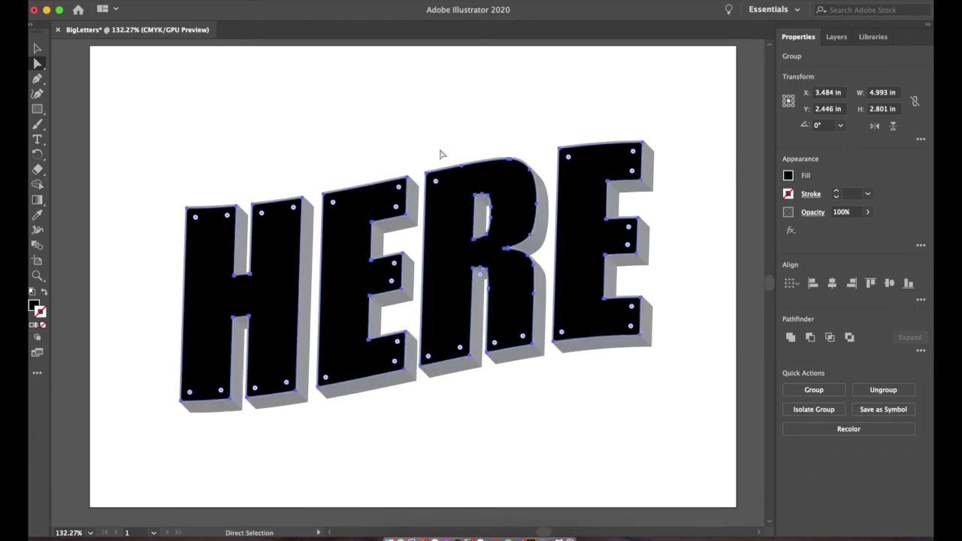
{"action": "left_click", "coordinate": [354, 174]}
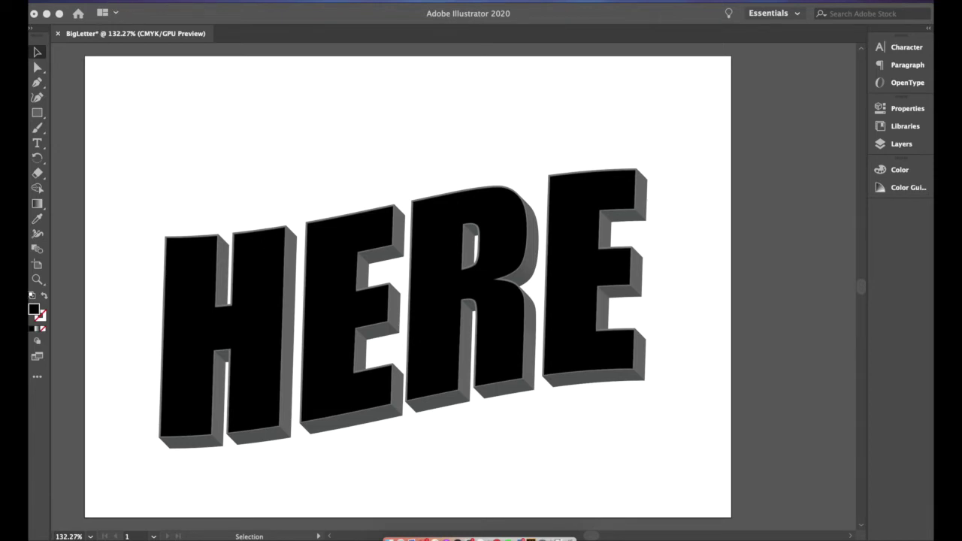
Step: Place the linked desert night screenshot from the Desktop across the full artboard width
{"action": "left_click", "coordinate": [158, 0]}
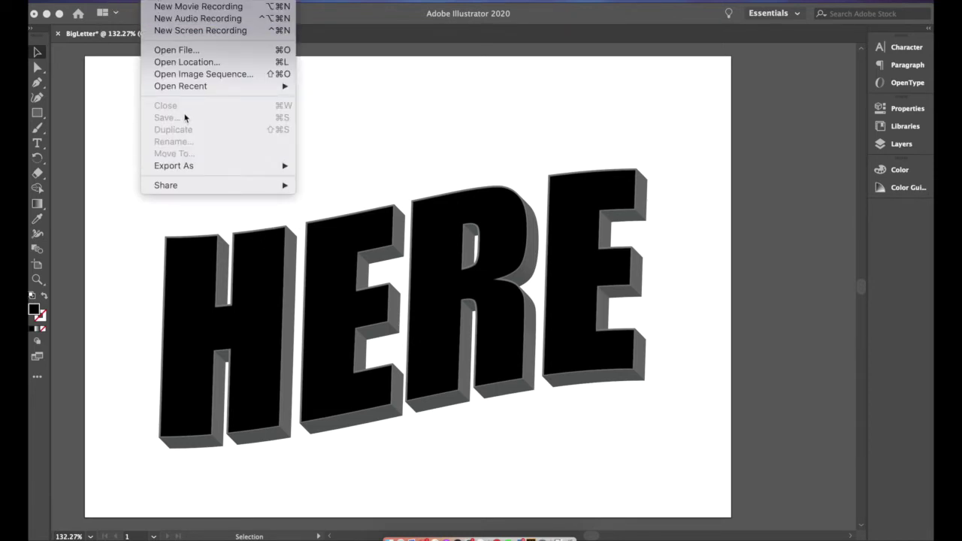
{"action": "left_click", "coordinate": [124, 80]}
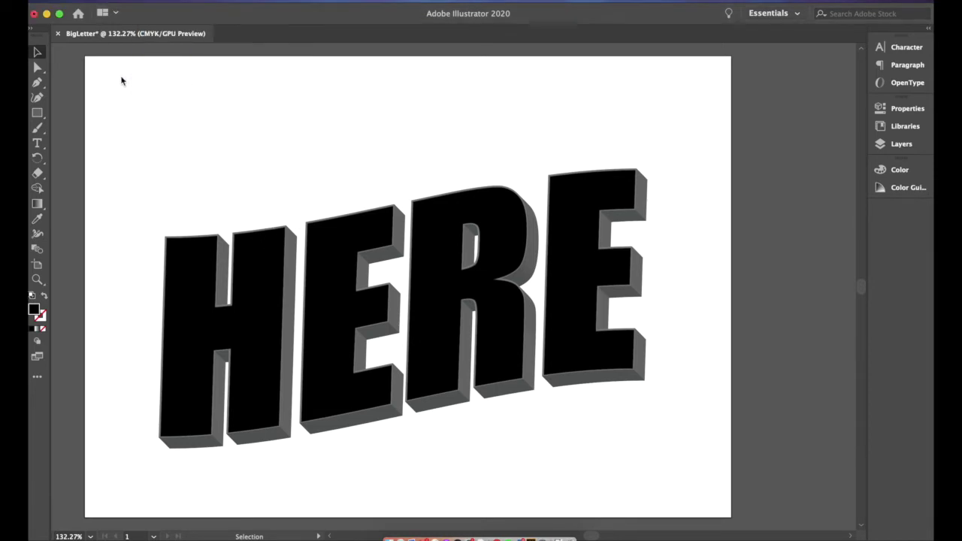
{"action": "left_click", "coordinate": [124, 1]}
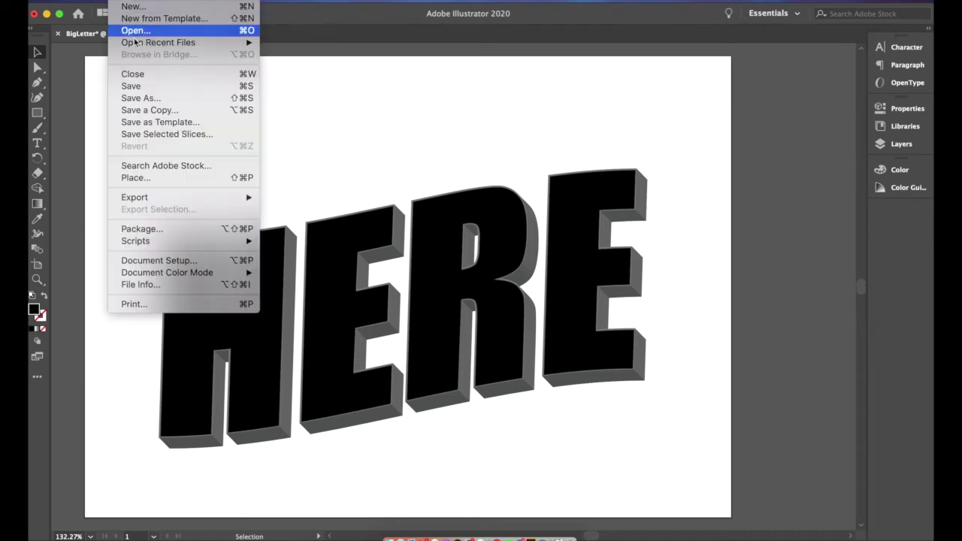
{"action": "left_click", "coordinate": [151, 178]}
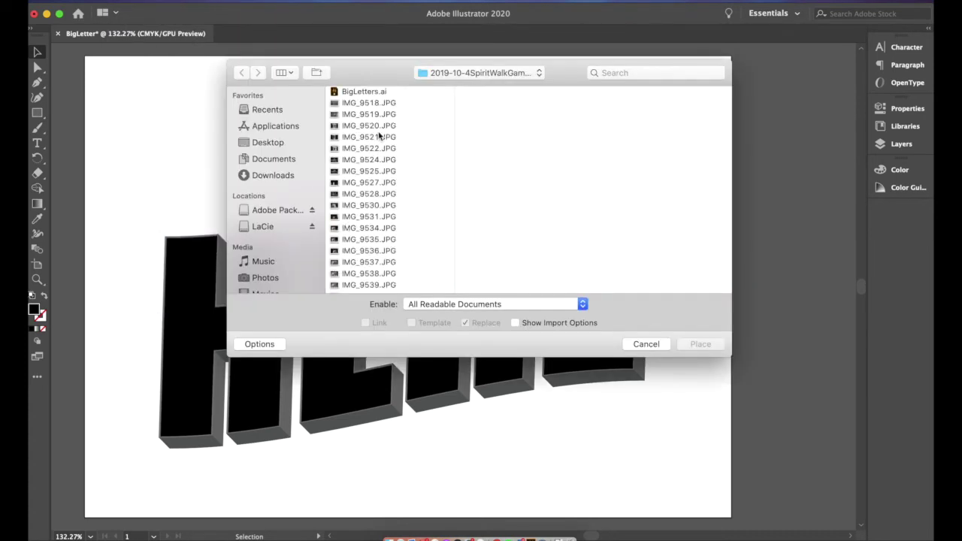
{"action": "left_click", "coordinate": [278, 144]}
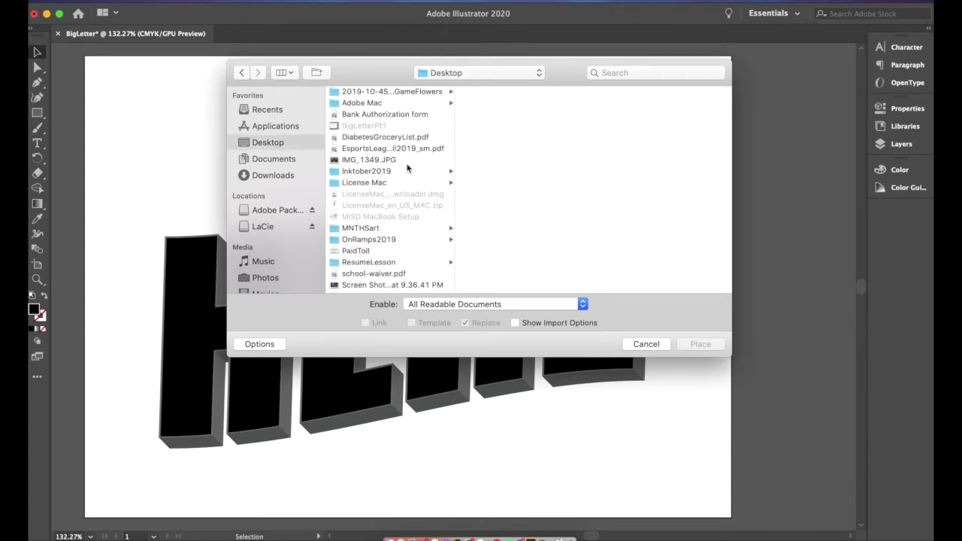
{"action": "scroll", "coordinate": [407, 168], "scroll_direction": "down", "scroll_amount": 5}
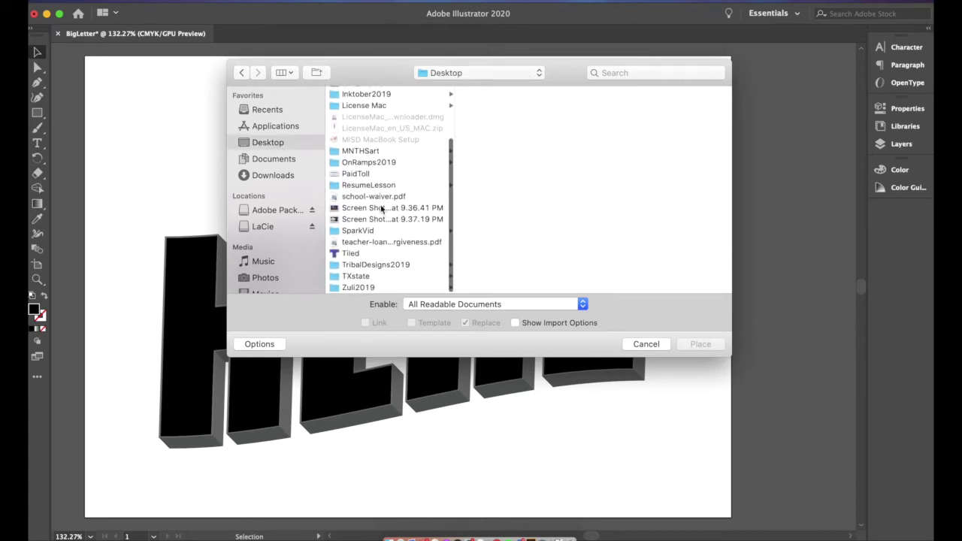
{"action": "left_click", "coordinate": [382, 210]}
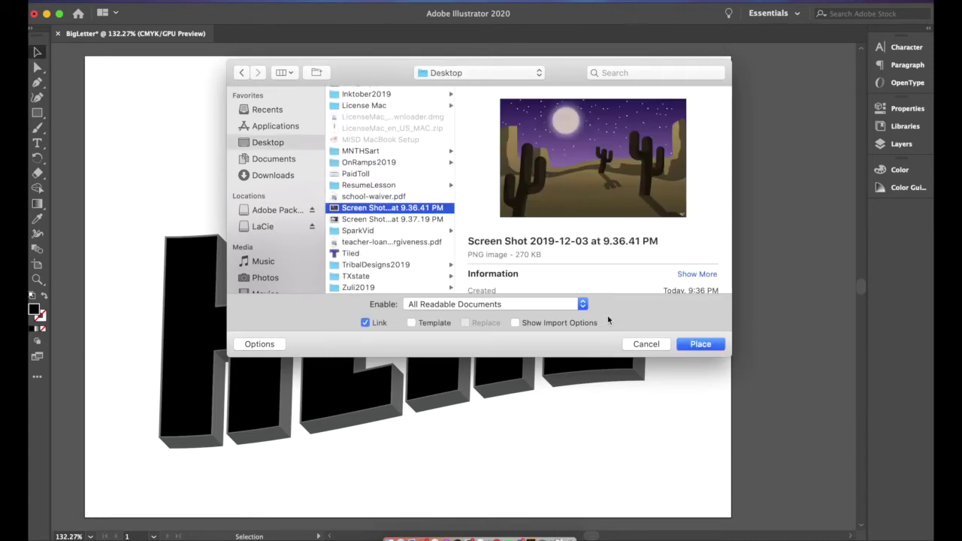
{"action": "left_click", "coordinate": [697, 343]}
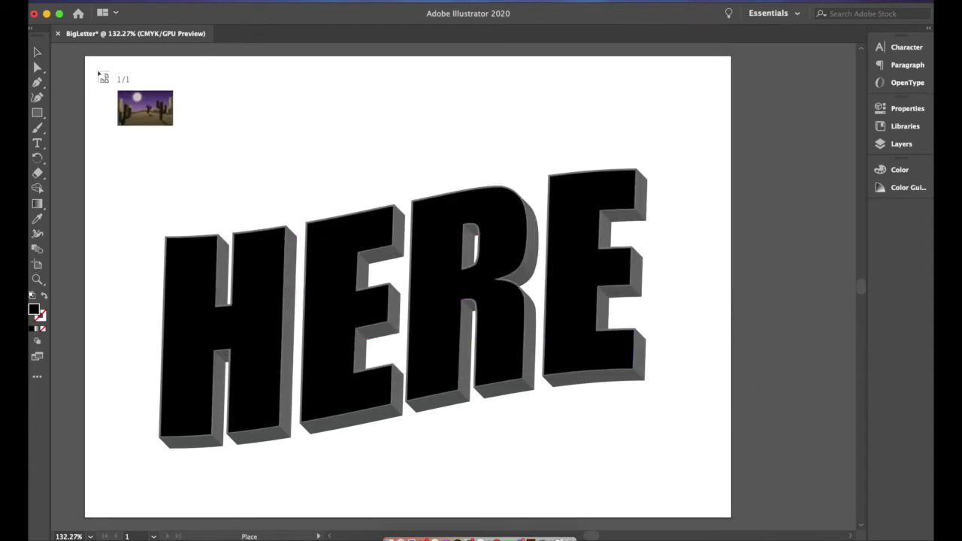
{"action": "left_click_drag", "start_coordinate": [87, 60], "coordinate": [733, 497]}
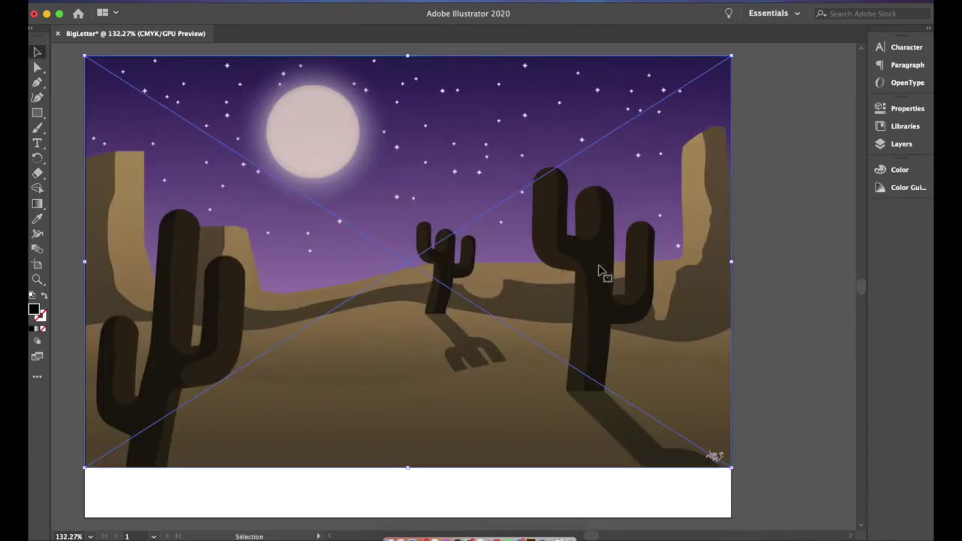
Step: Nudge the desert image down and send it to the back behind the HERE lettering
{"action": "key", "text": "Down"}
{"action": "key", "text": "Down"}
{"action": "key", "text": "Down"}
{"action": "key", "text": "Down"}
{"action": "key", "text": "Down"}
{"action": "key", "text": "Down"}
{"action": "key", "text": "Down"}
{"action": "key", "text": "Down"}
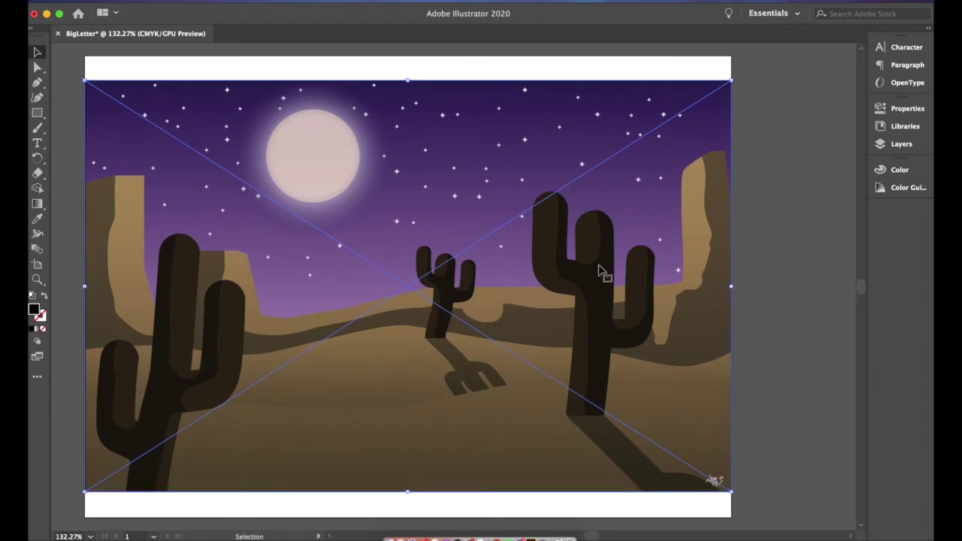
{"action": "right_click", "coordinate": [568, 161]}
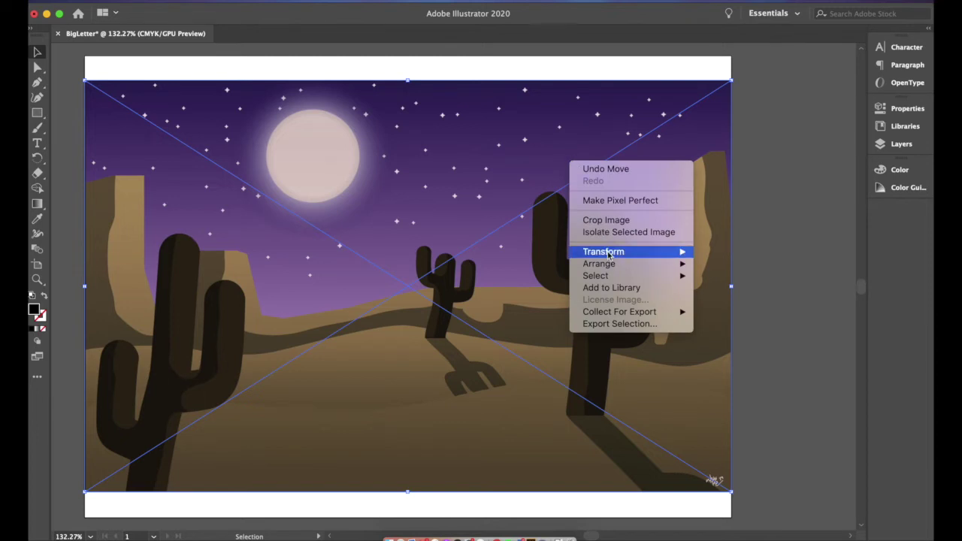
{"action": "mouse_move", "coordinate": [611, 264]}
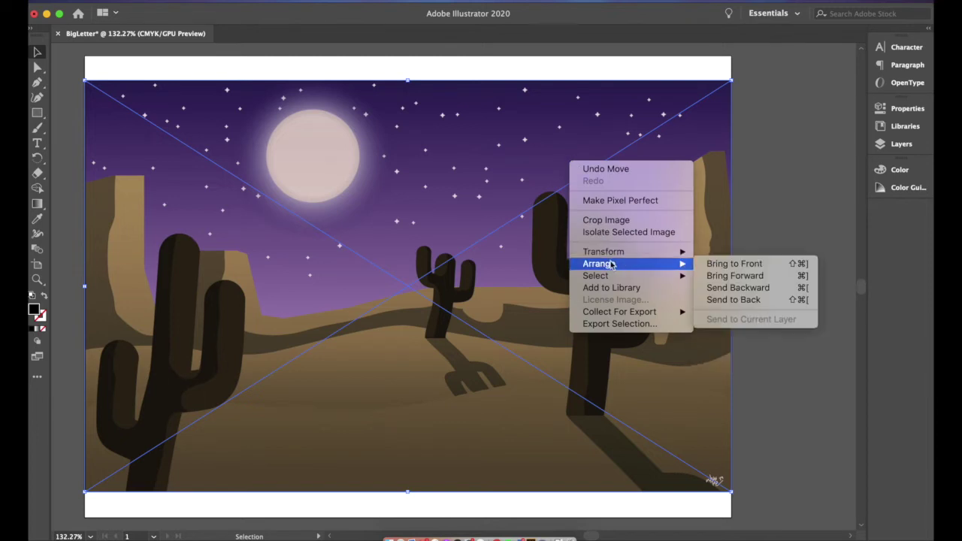
{"action": "left_click", "coordinate": [743, 301]}
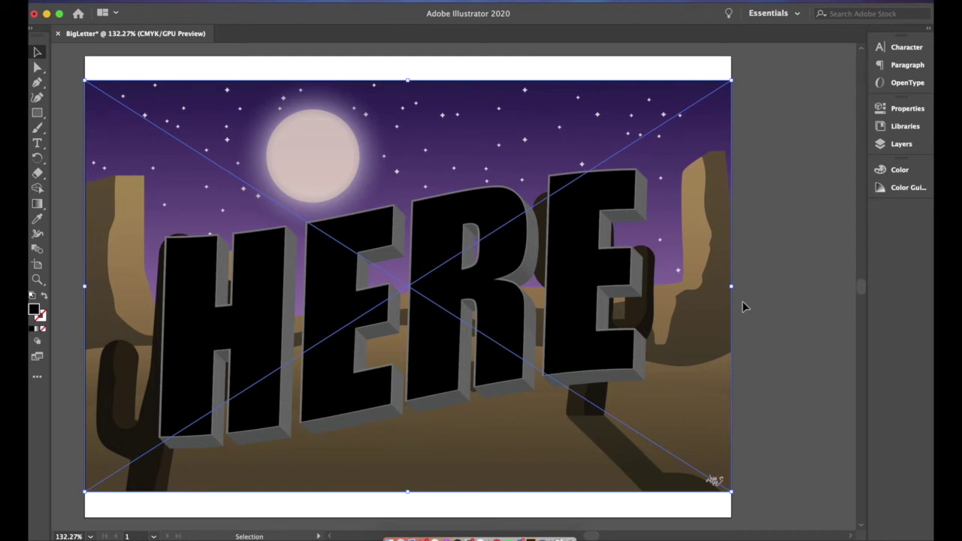
Step: Reposition the desert backdrop with Shift+arrow nudges and a small drag behind HERE
{"action": "key", "text": "shift+Down"}
{"action": "key", "text": "shift+Down"}
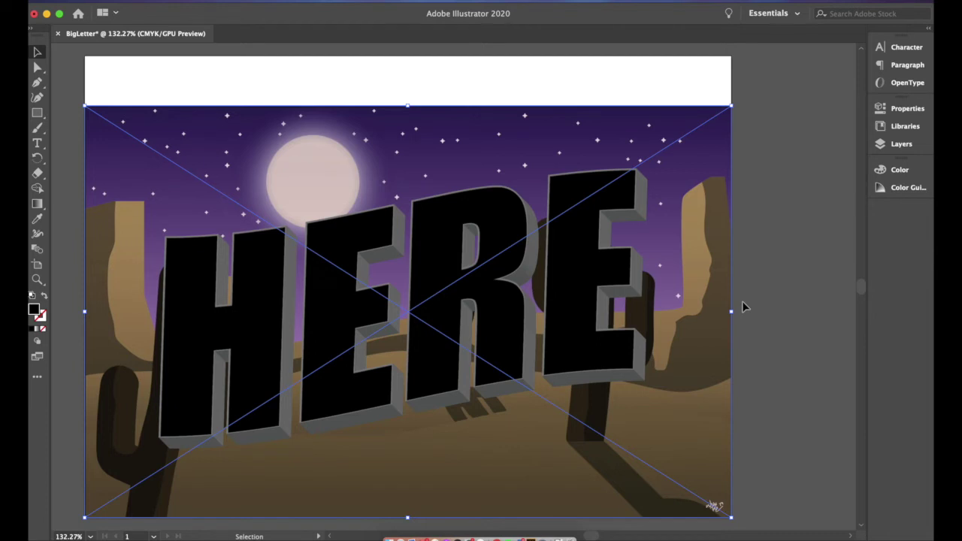
{"action": "key", "text": "shift+Right"}
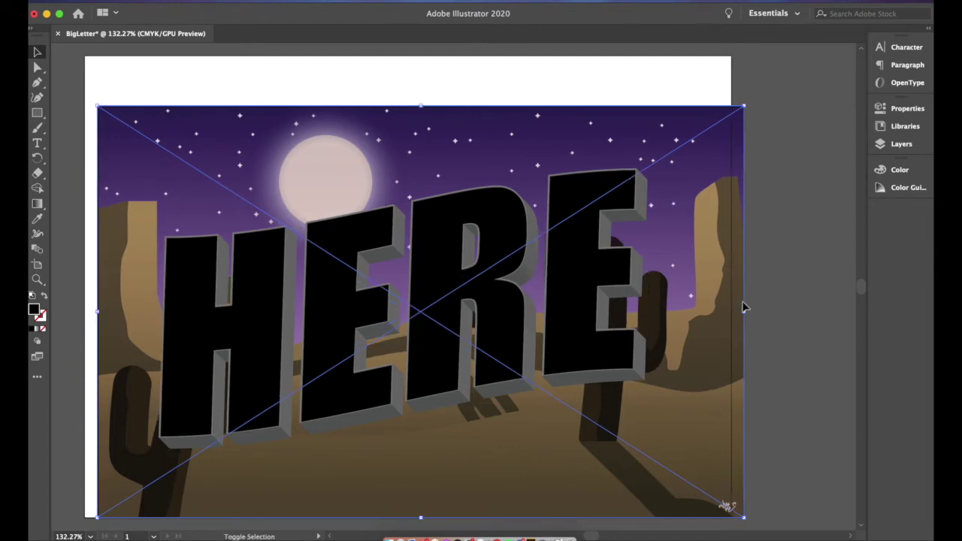
{"action": "key", "text": "shift+Left"}
{"action": "key", "text": "shift+Left"}
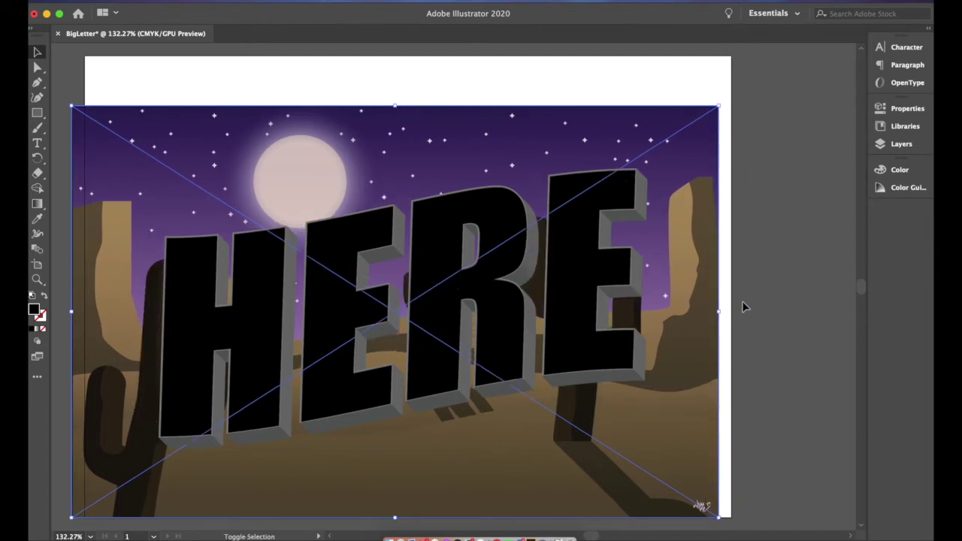
{"action": "key", "text": "shift+Left"}
{"action": "key", "text": "shift+Left"}
{"action": "key", "text": "shift+Down"}
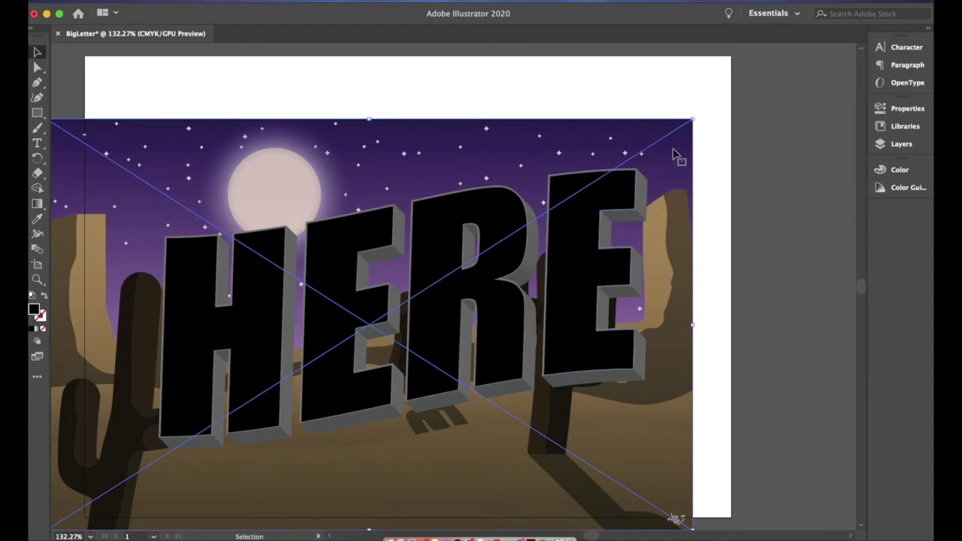
{"action": "left_click_drag", "start_coordinate": [674, 154], "coordinate": [684, 142]}
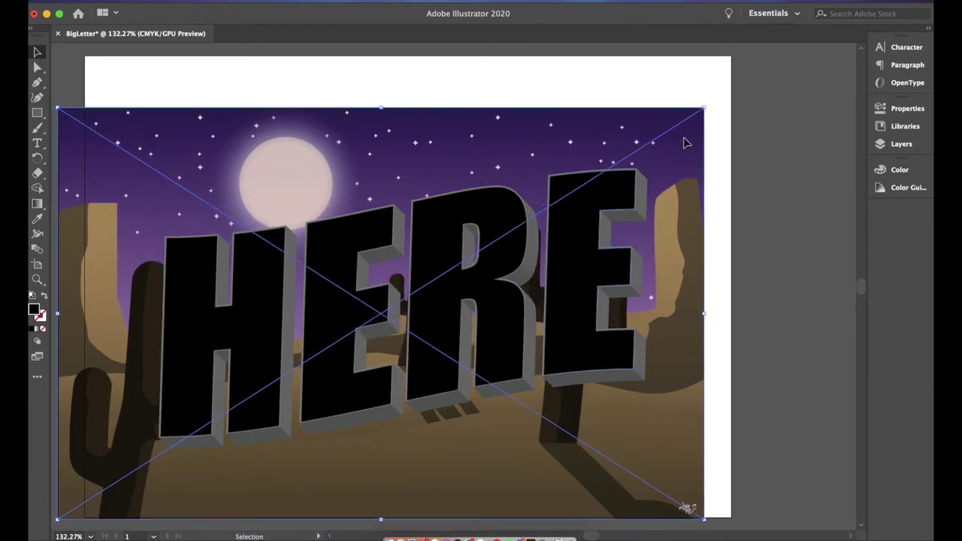
Step: Option-drag a copy of the desert backdrop so it covers the HERE lettering
{"action": "key", "text": "a"}
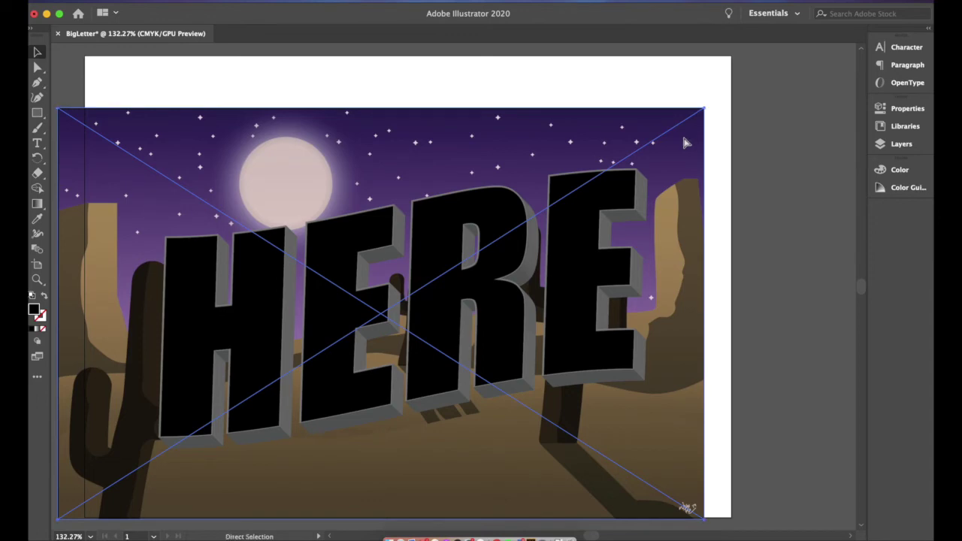
{"action": "key", "text": "v"}
{"action": "left_click_drag", "start_coordinate": [685, 143], "coordinate": [620, 125]}
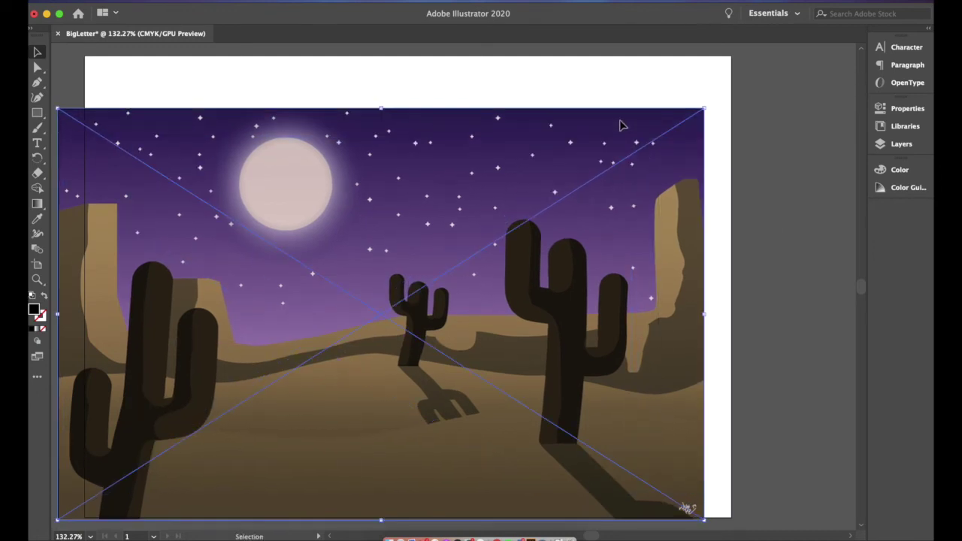
Step: In the Layers panel, move the three linked desert images below the letter groups in Layer 1
{"action": "left_click", "coordinate": [901, 143]}
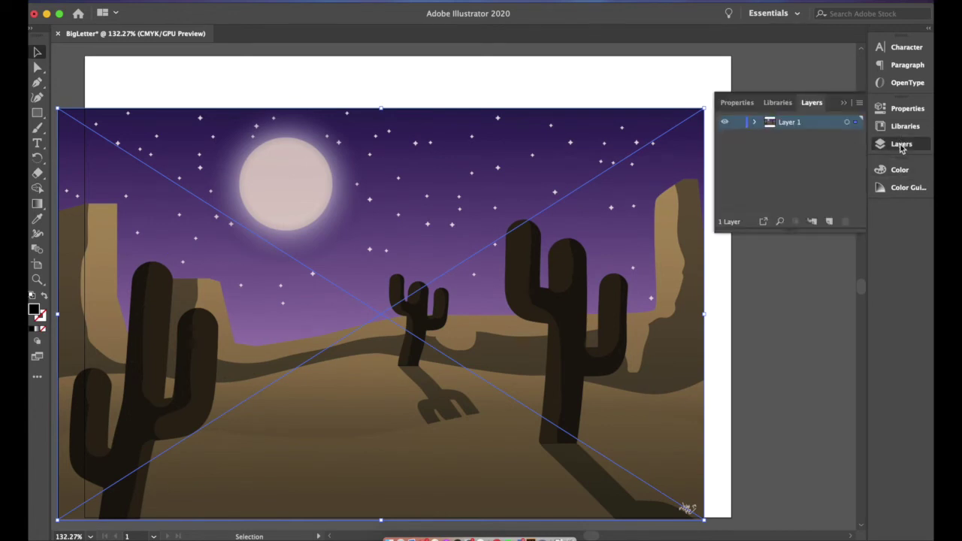
{"action": "left_click", "coordinate": [755, 121]}
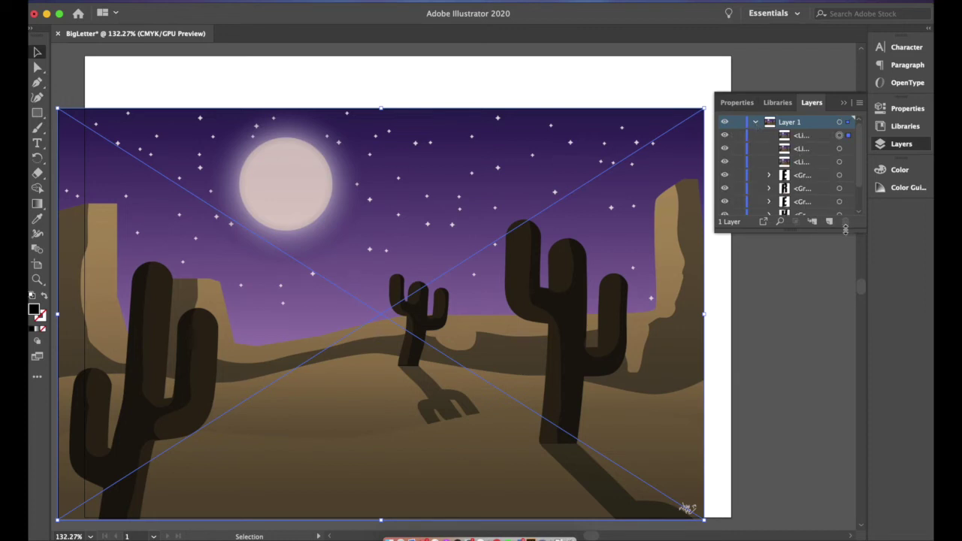
{"action": "left_click_drag", "start_coordinate": [842, 229], "coordinate": [843, 307]}
{"action": "left_click", "coordinate": [814, 136]}
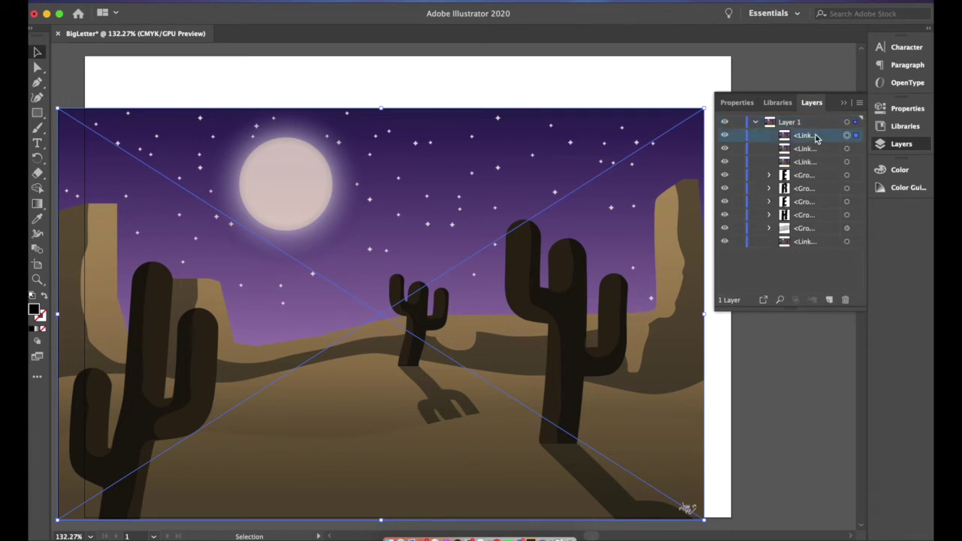
{"action": "left_click", "coordinate": [818, 161], "text": "shift"}
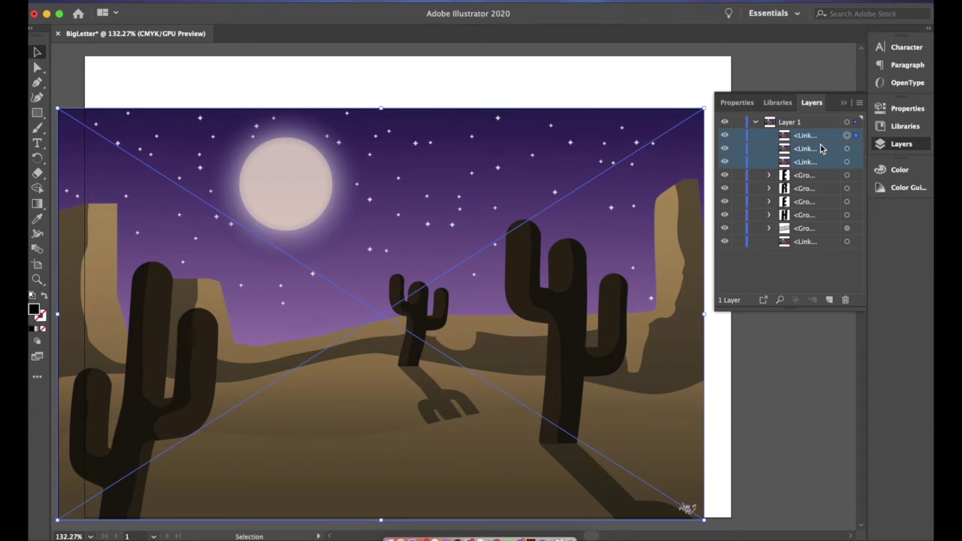
{"action": "left_click_drag", "start_coordinate": [822, 149], "coordinate": [819, 245]}
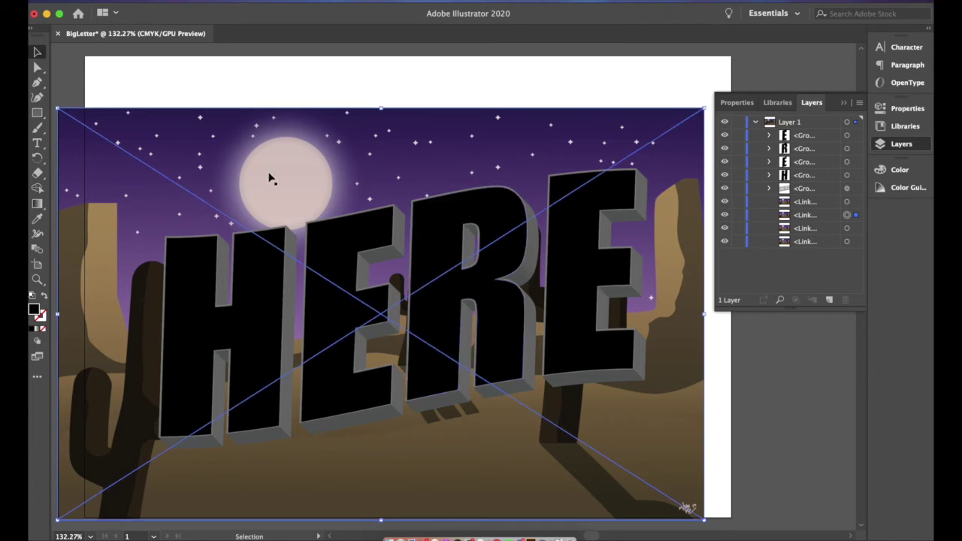
Step: Select the H letter outline together with a desert image
{"action": "left_click", "coordinate": [37, 67]}
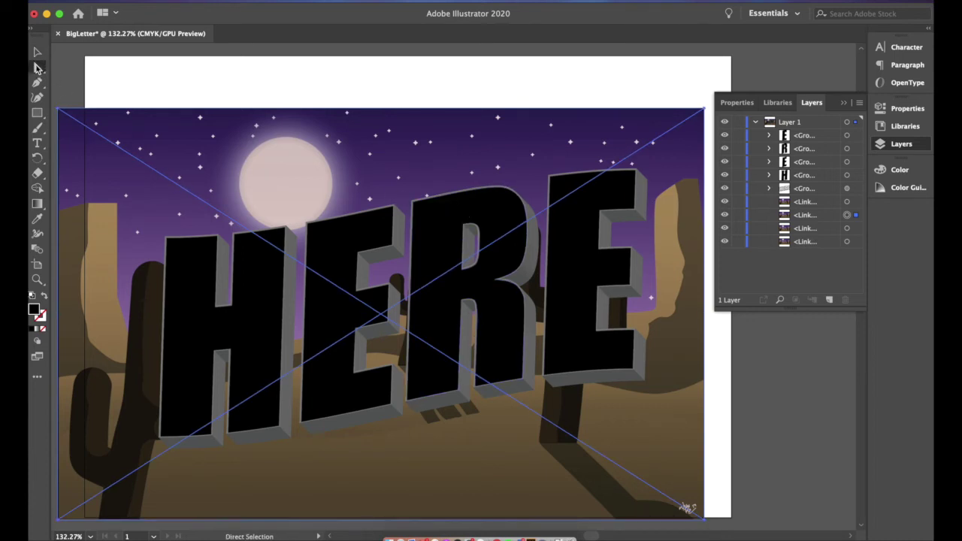
{"action": "left_click", "coordinate": [169, 246]}
{"action": "left_click", "coordinate": [204, 198], "text": "shift"}
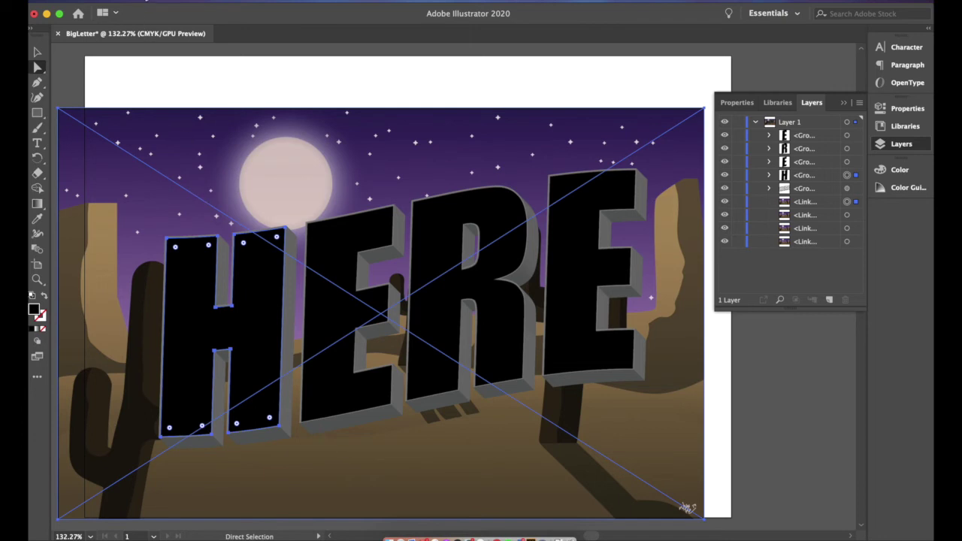
Step: Make a clipping mask from the Object menu to fill the H with desert
{"action": "left_click", "coordinate": [175, 1]}
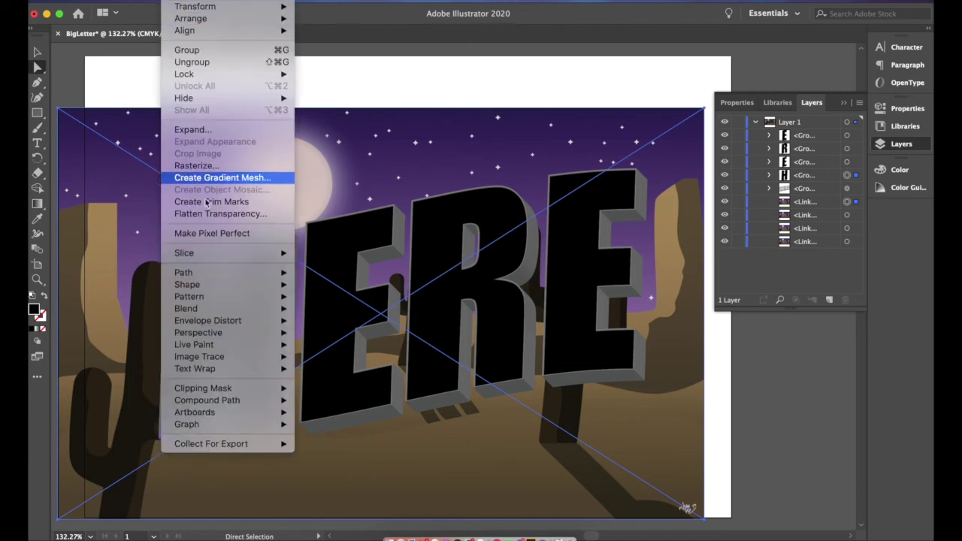
{"action": "mouse_move", "coordinate": [218, 389]}
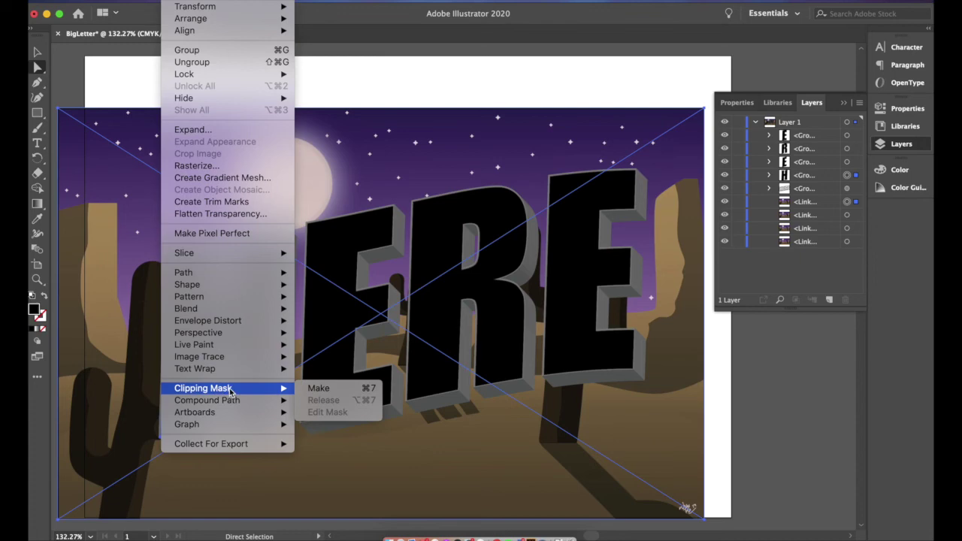
{"action": "left_click", "coordinate": [335, 389]}
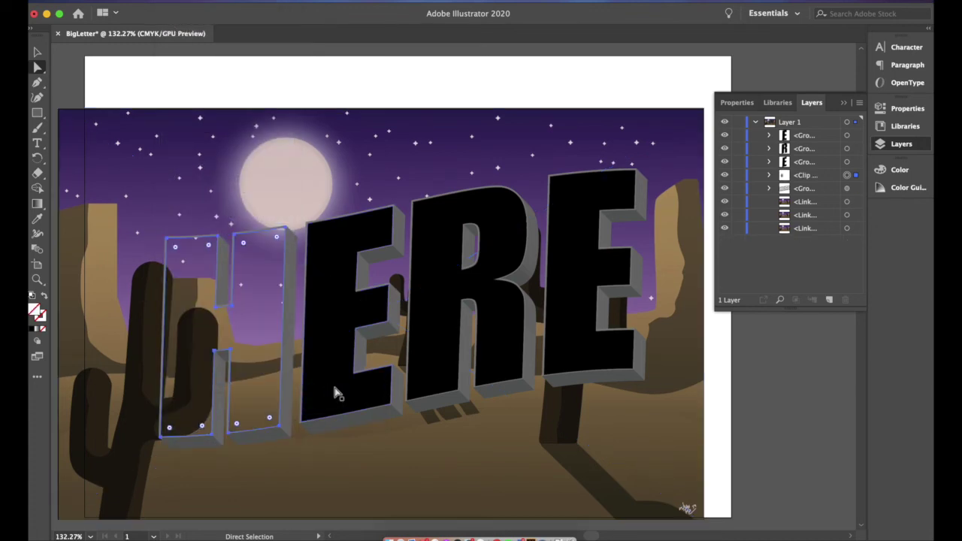
Step: Clip desert images inside the E and the R with Cmd+7
{"action": "left_click", "coordinate": [369, 238]}
{"action": "left_click", "coordinate": [380, 161], "text": "shift"}
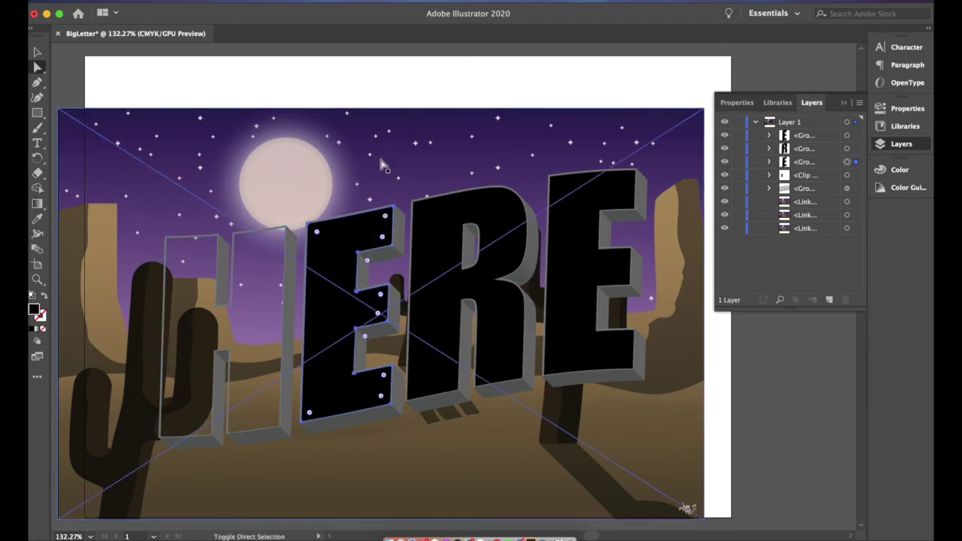
{"action": "key", "text": "super+7"}
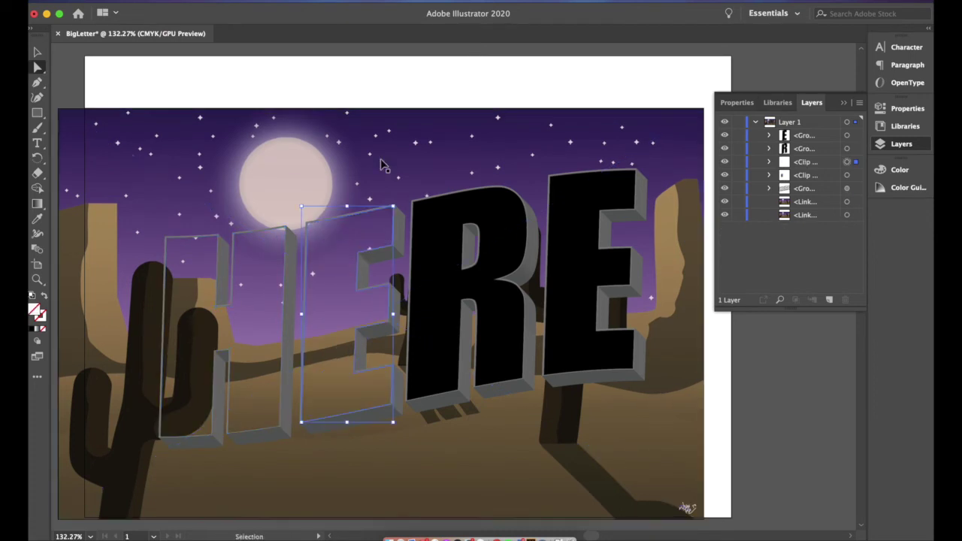
{"action": "left_click", "coordinate": [428, 206]}
{"action": "left_click", "coordinate": [427, 174], "text": "shift"}
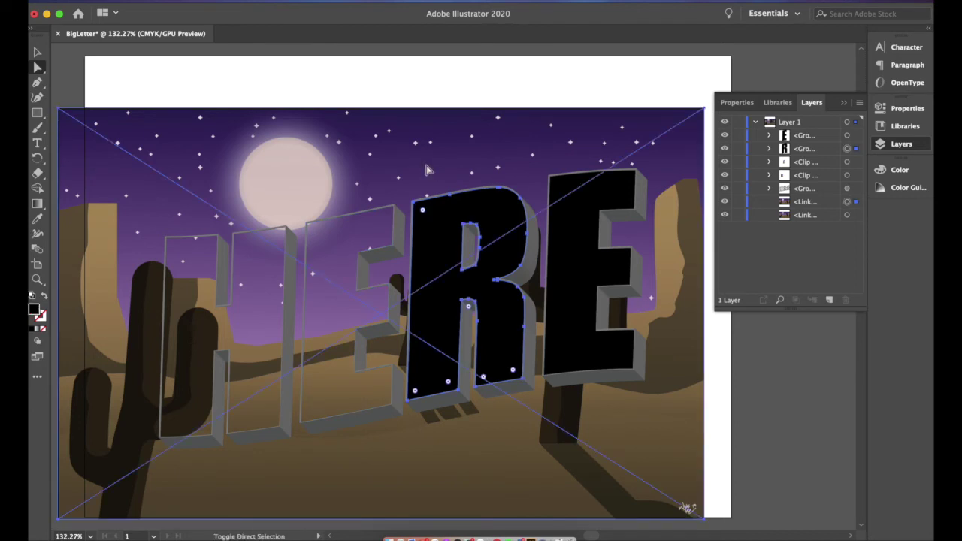
{"action": "key", "text": "super+7"}
Step: Clip the last E to the desert scene and close the Layers panel
{"action": "key", "text": "a"}
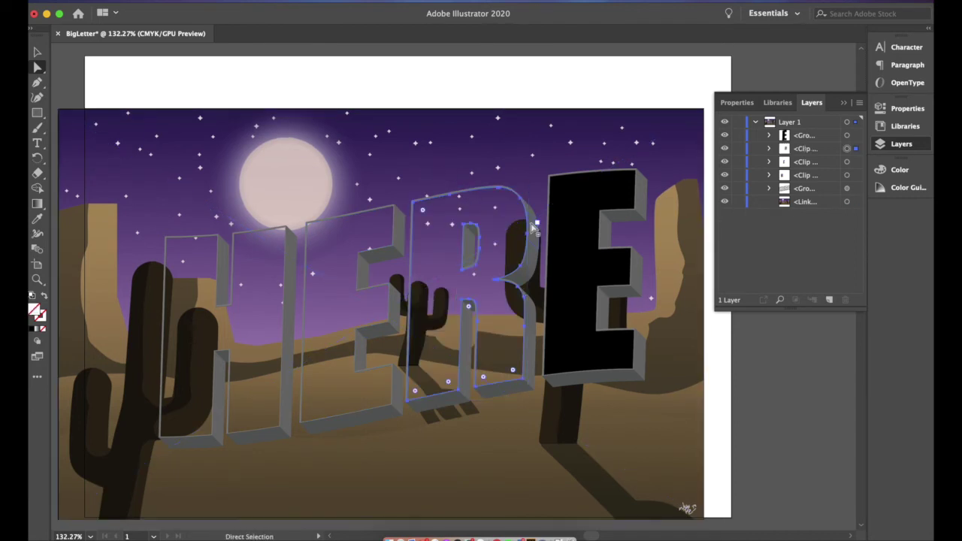
{"action": "left_click", "coordinate": [560, 216]}
{"action": "left_click", "coordinate": [549, 150], "text": "shift"}
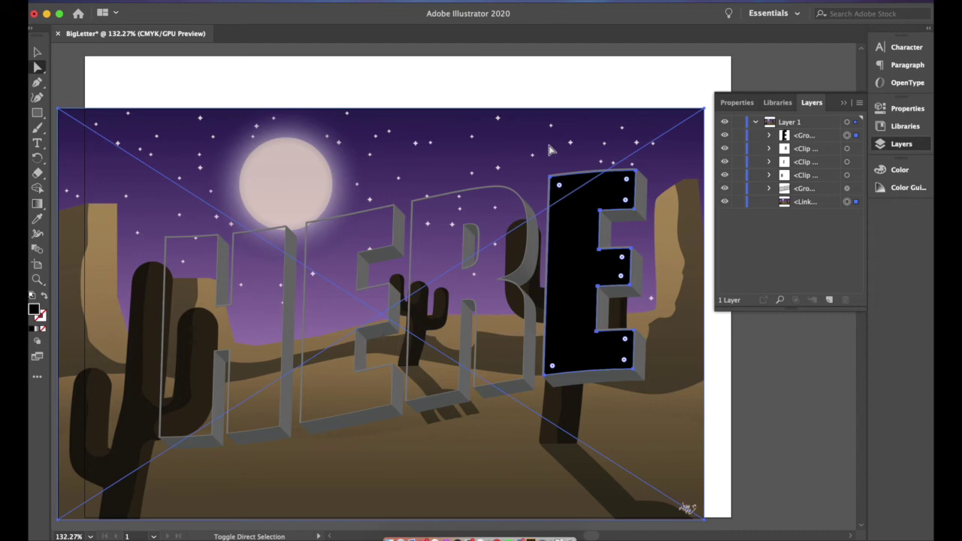
{"action": "key", "text": "super+7"}
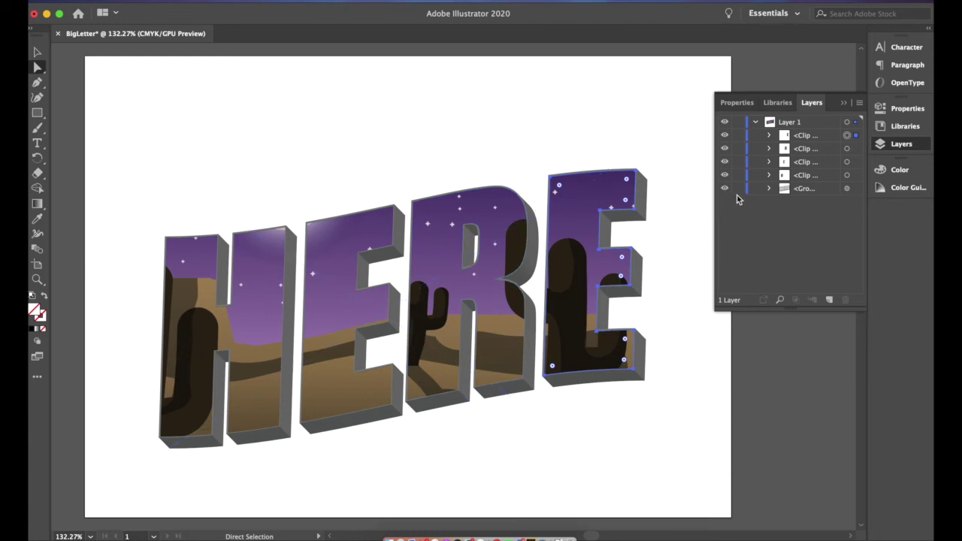
{"action": "left_click", "coordinate": [903, 147]}
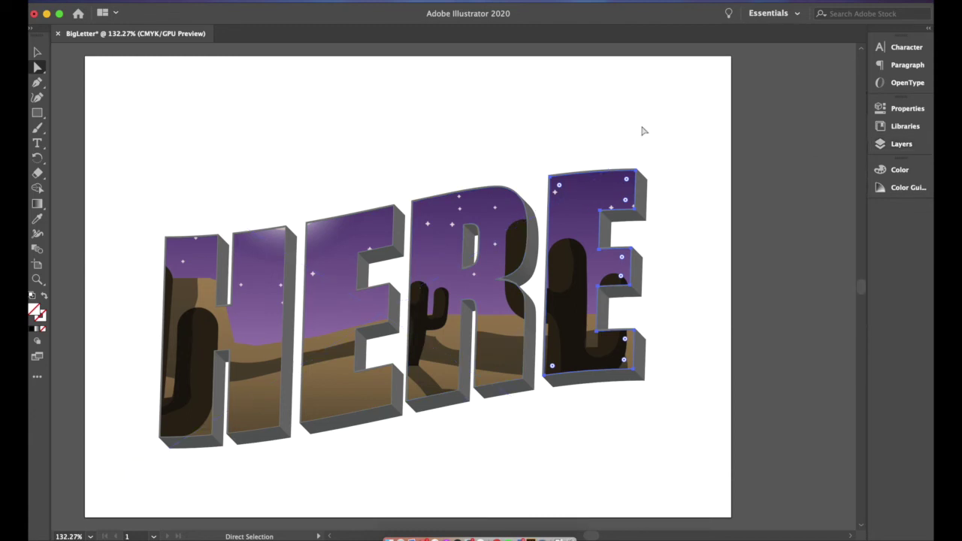
Step: Place the mountain landscape screenshot onto the artboard
{"action": "left_click", "coordinate": [122, 4]}
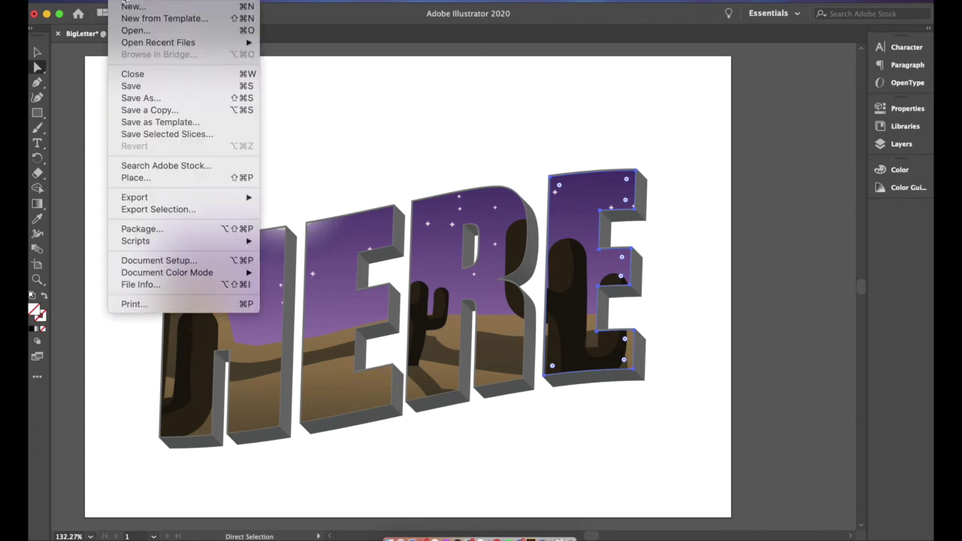
{"action": "left_click", "coordinate": [135, 180]}
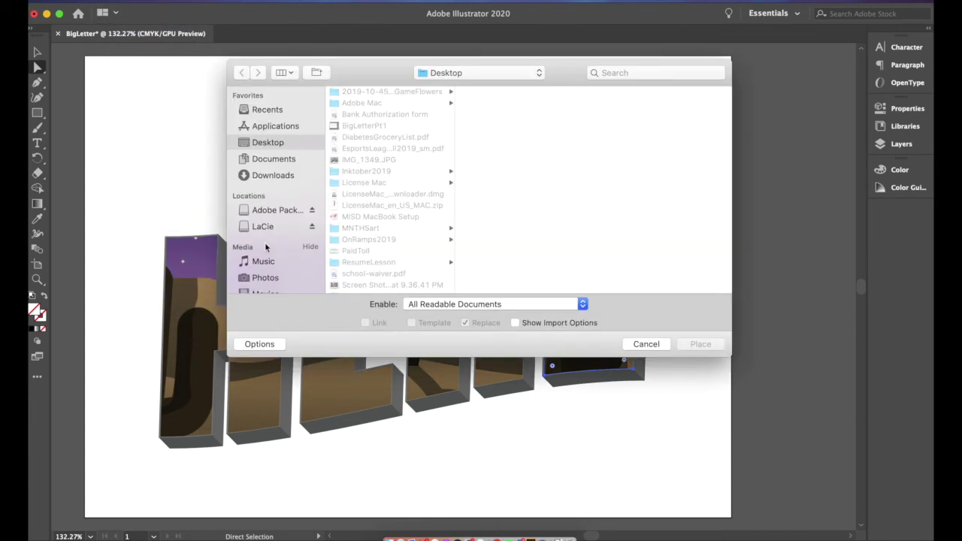
{"action": "scroll", "coordinate": [401, 254], "scroll_direction": "down", "scroll_amount": 2}
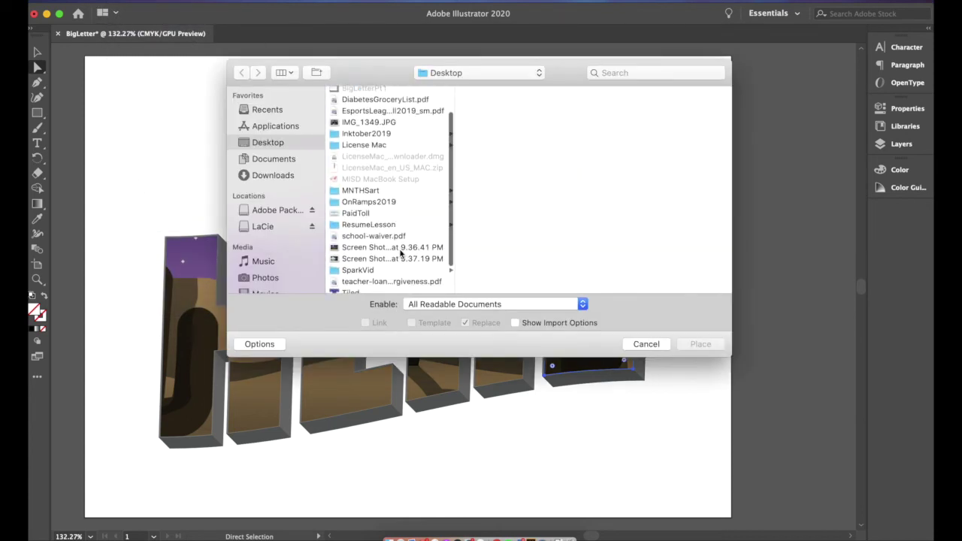
{"action": "left_click", "coordinate": [369, 249]}
{"action": "left_click", "coordinate": [367, 260]}
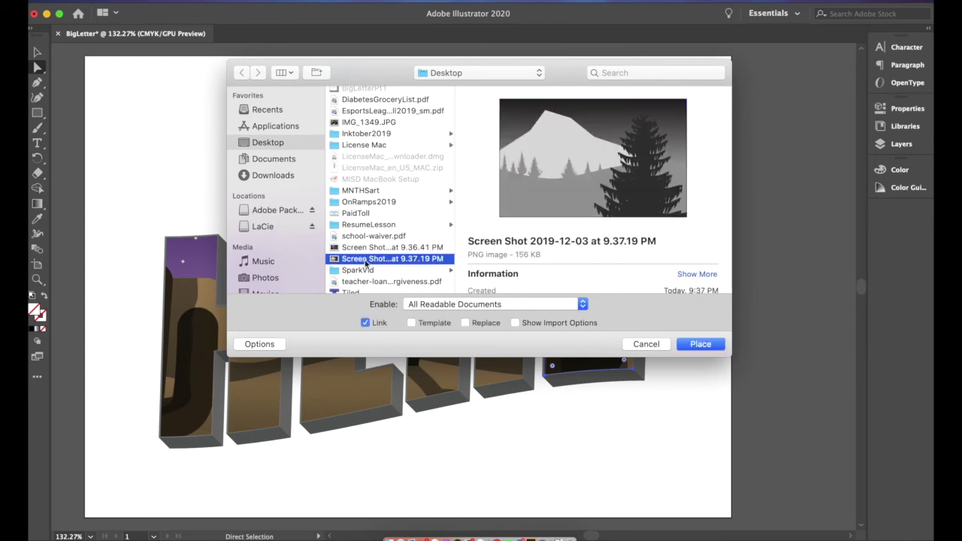
{"action": "left_click", "coordinate": [701, 343]}
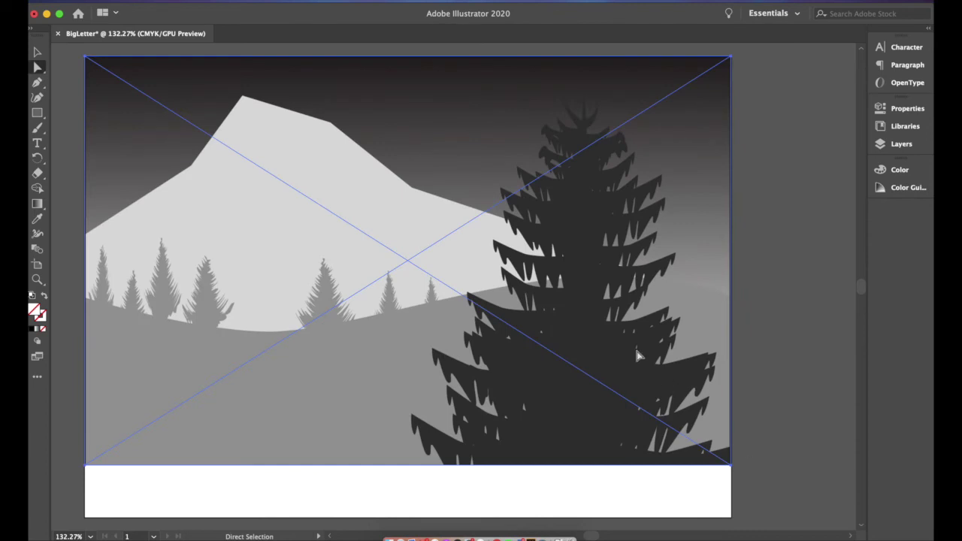
Step: Send the mountain image to the back, behind the lettering
{"action": "right_click", "coordinate": [590, 312]}
{"action": "mouse_move", "coordinate": [617, 414]}
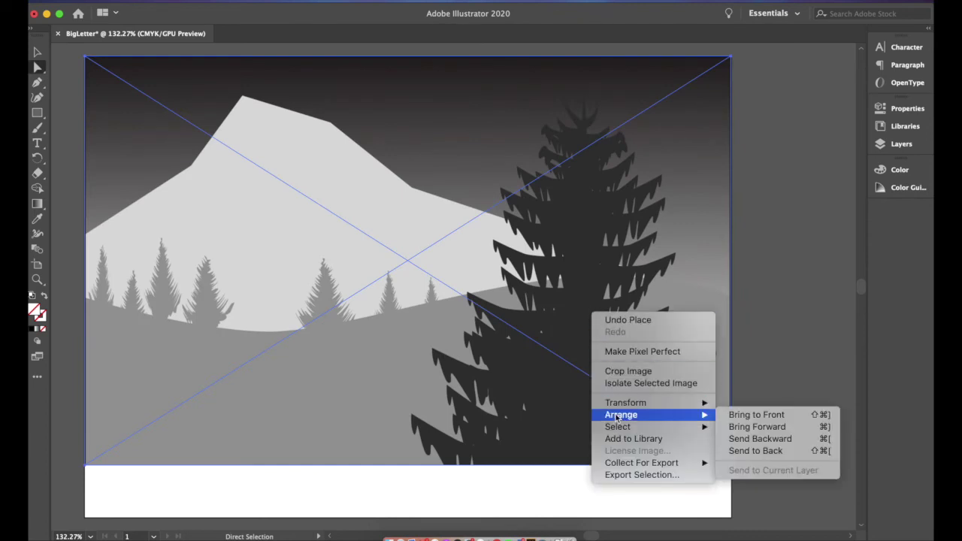
{"action": "left_click", "coordinate": [744, 451]}
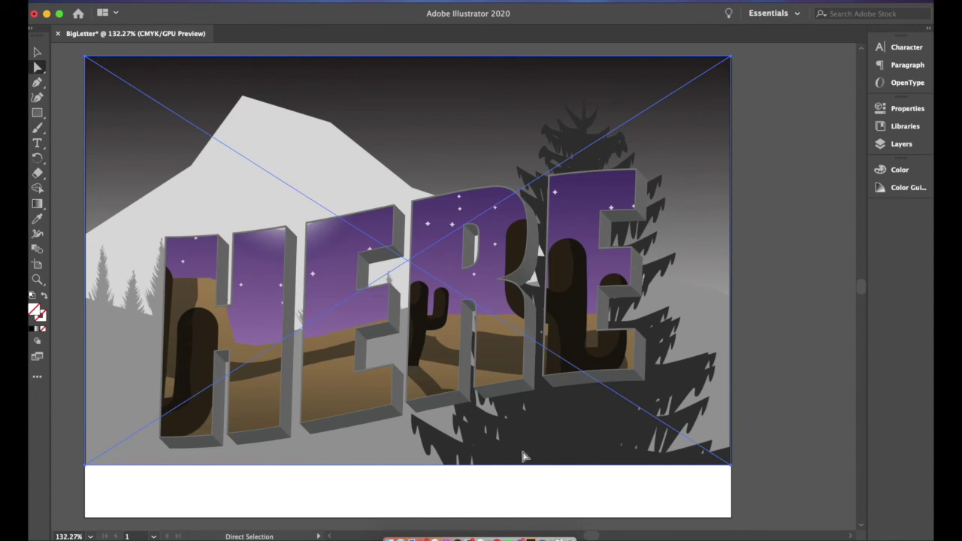
Step: Stretch the mountain image down to the artboard's bottom edge, keeping its width
{"action": "key", "text": "v"}
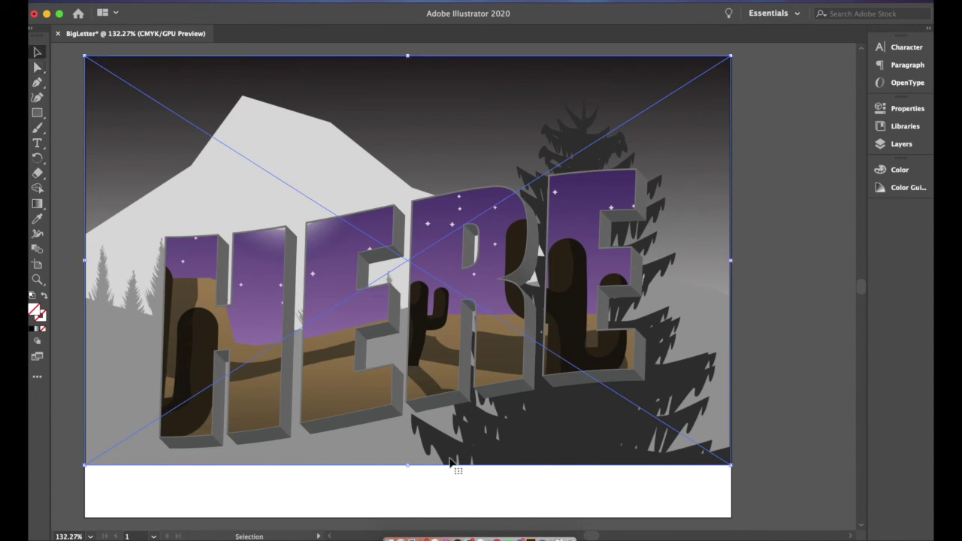
{"action": "left_click_drag", "start_coordinate": [408, 465], "coordinate": [394, 518]}
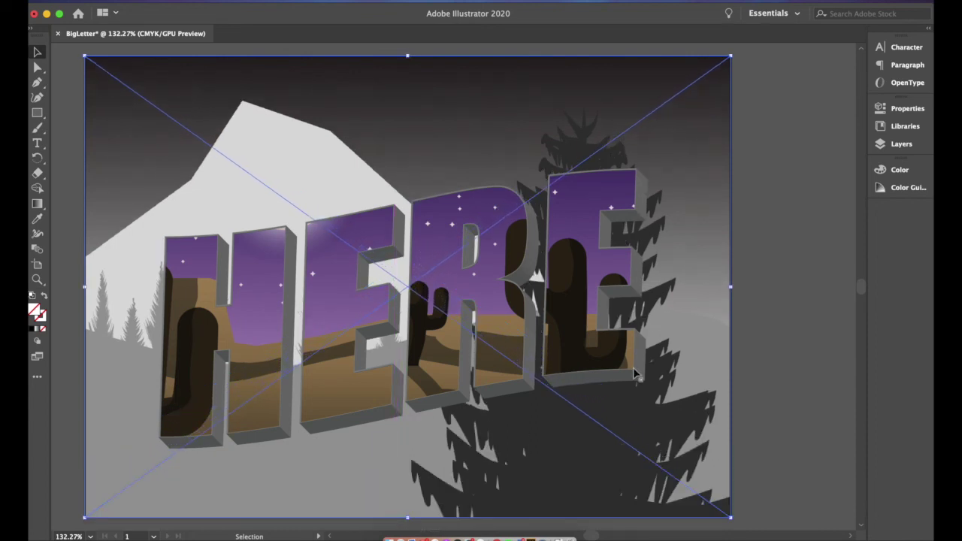
{"action": "left_click", "coordinate": [763, 320]}
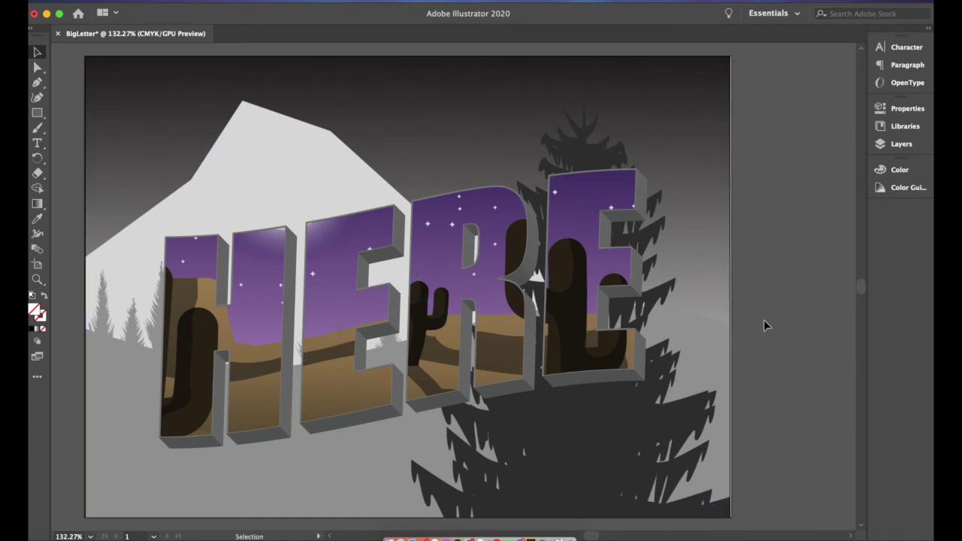
{"action": "left_click", "coordinate": [727, 256]}
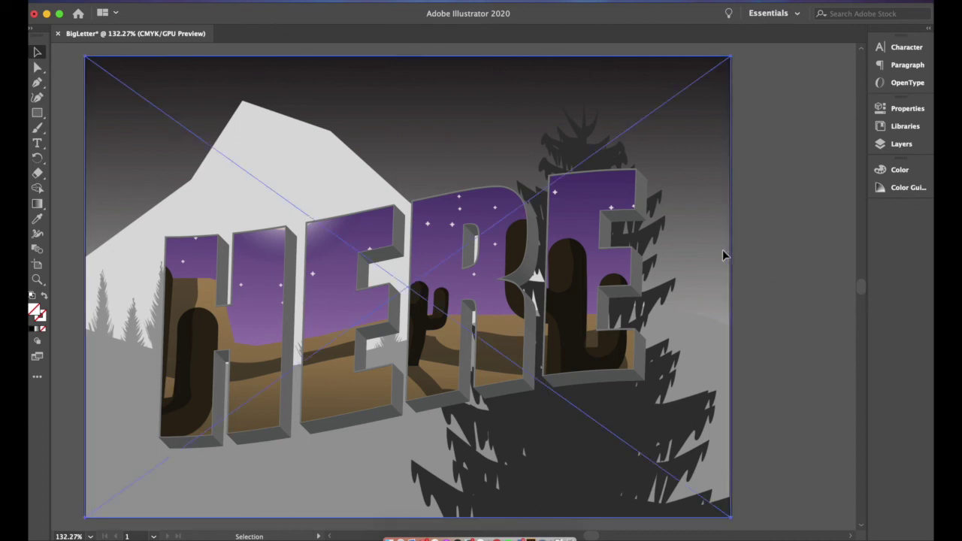
{"action": "mouse_move", "coordinate": [733, 286]}
{"action": "left_mouse_down"}
{"action": "mouse_move", "coordinate": [762, 285]}
{"action": "mouse_move", "coordinate": [734, 285]}
{"action": "left_mouse_up"}
{"action": "left_click", "coordinate": [756, 259]}
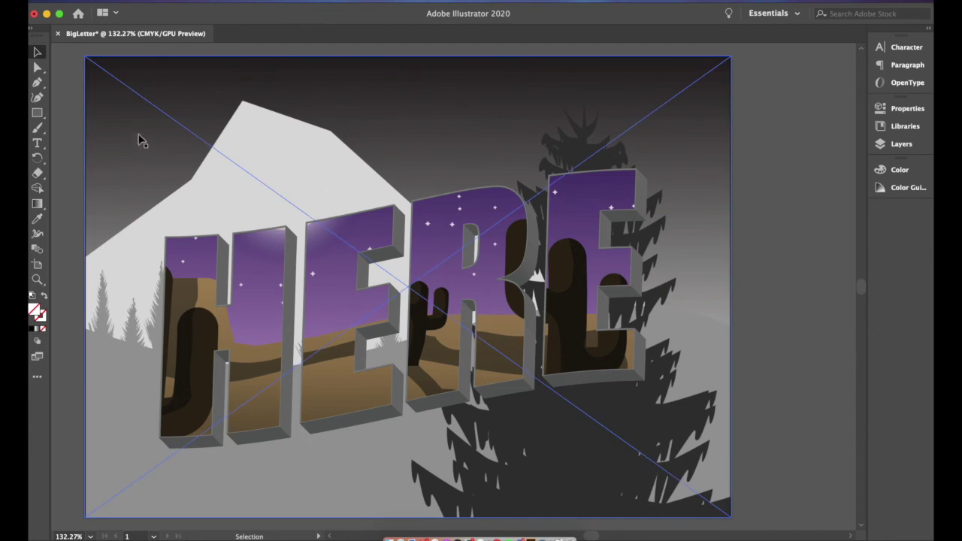
{"action": "left_click", "coordinate": [37, 144]}
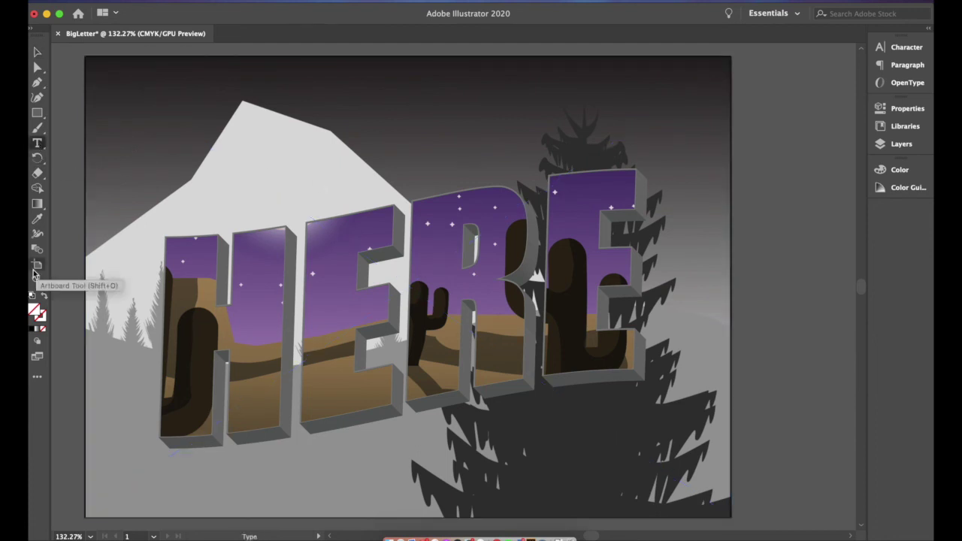
Step: Add the script title 'Wish You Were' and position it just above HERE
{"action": "key", "text": "F7"}
{"action": "left_click", "coordinate": [204, 152]}
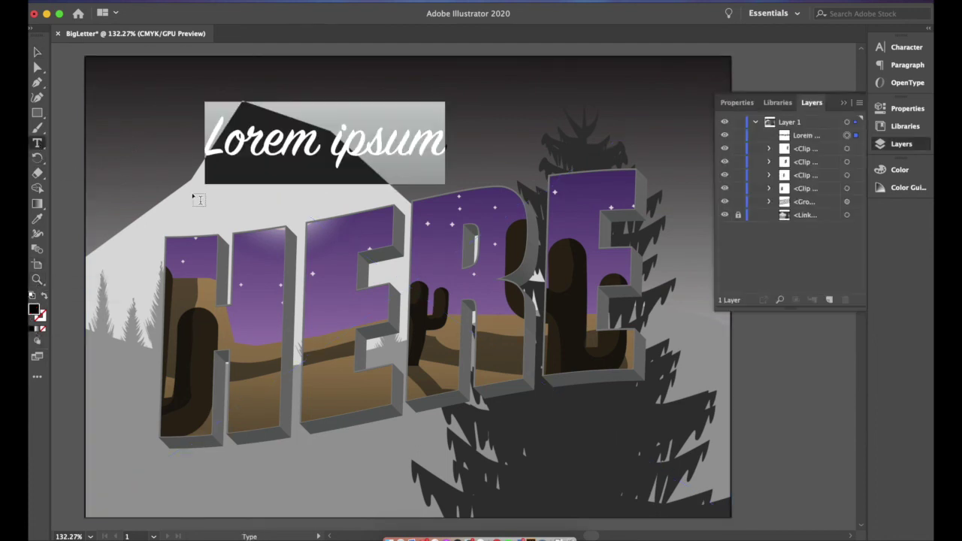
{"action": "type", "text": "Wish"}
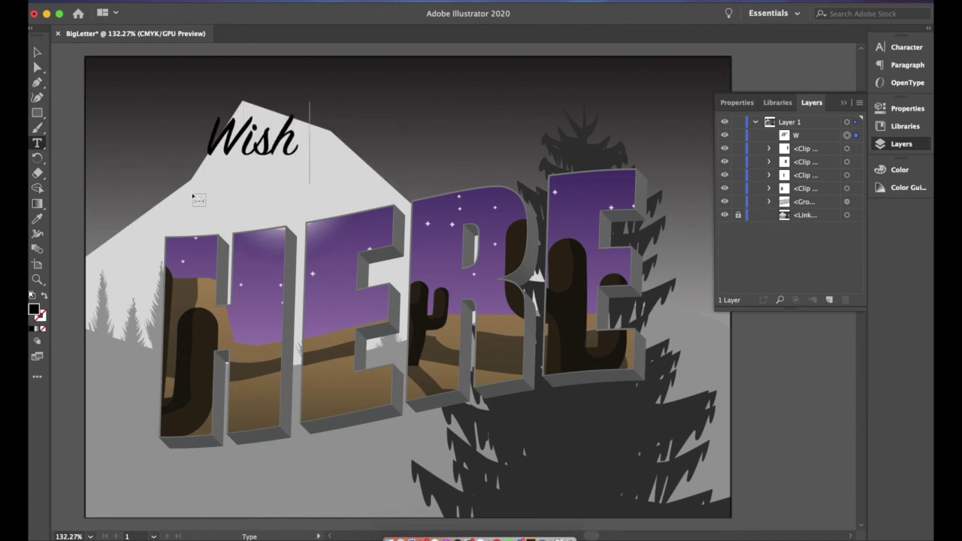
{"action": "type", "text": " You Were"}
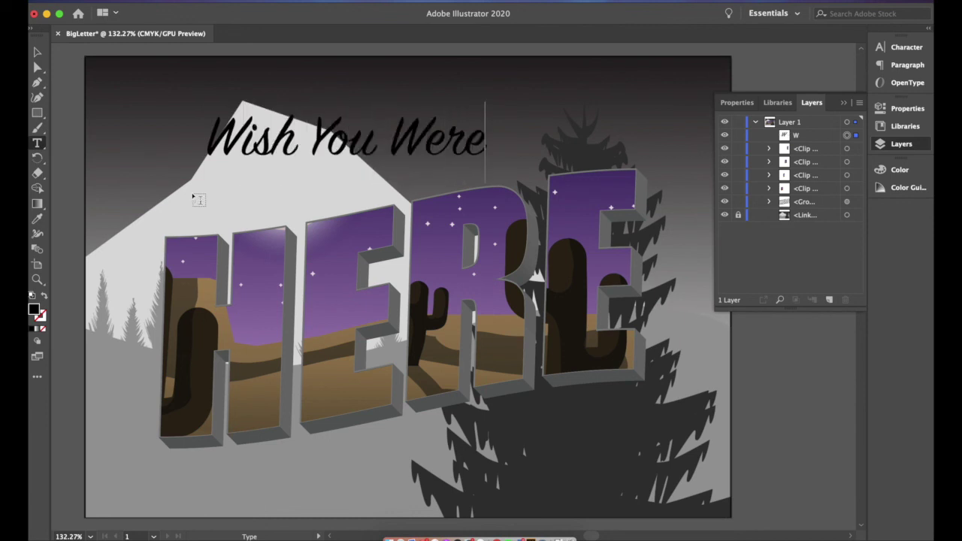
{"action": "key", "text": "Escape"}
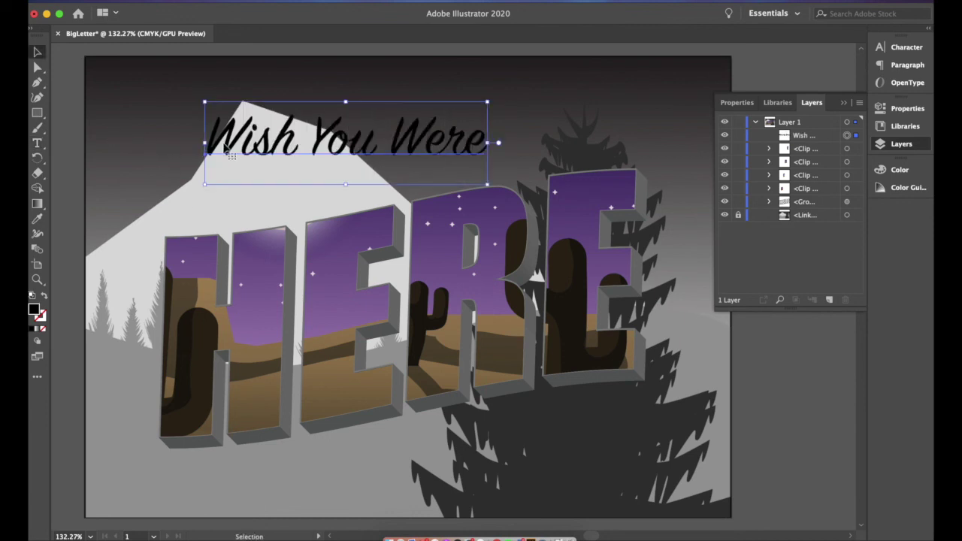
{"action": "left_click_drag", "start_coordinate": [228, 150], "coordinate": [191, 170]}
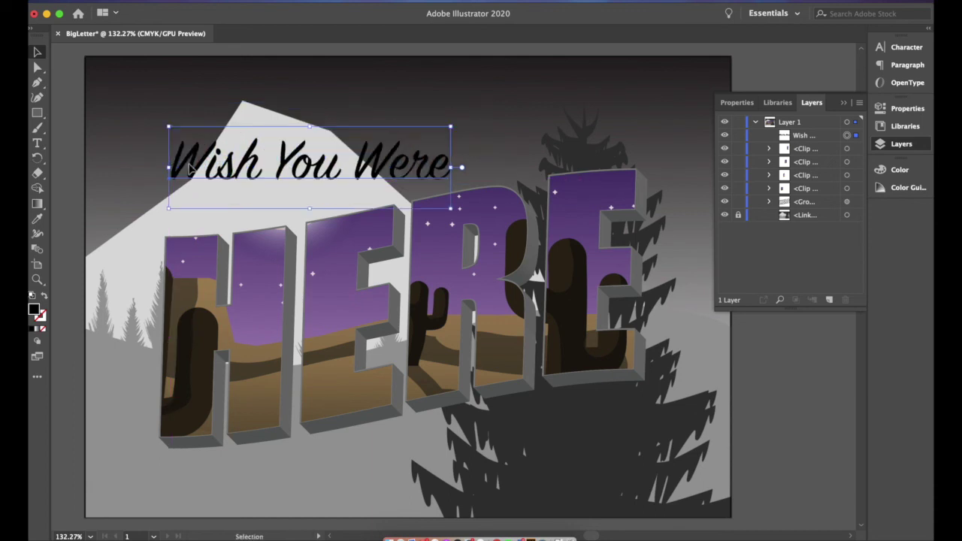
{"action": "left_click", "coordinate": [783, 411]}
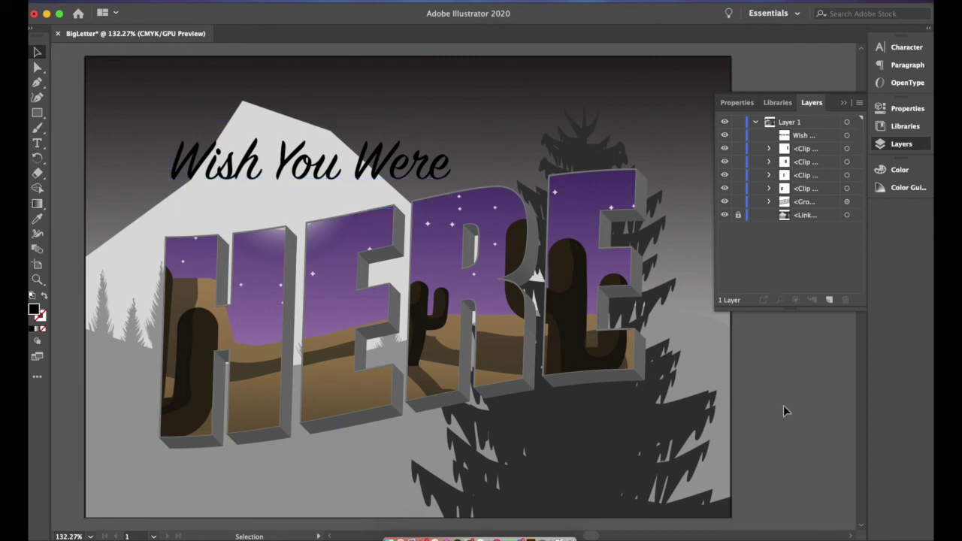
Step: Save As BigLetter.ai to the Desktop, accepting the Illustrator 2020 options
{"action": "key", "text": "a"}
{"action": "key", "text": "super+s"}
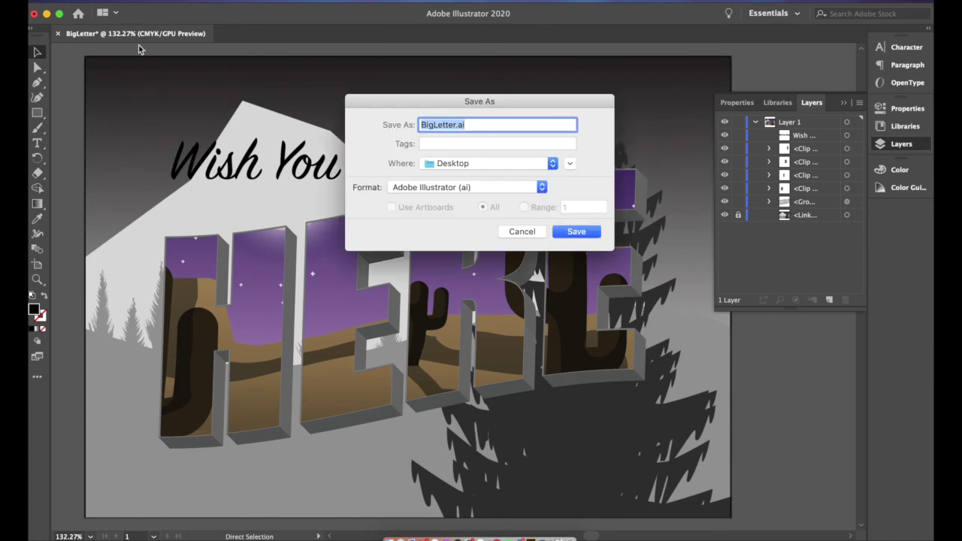
{"action": "left_click", "coordinate": [573, 232]}
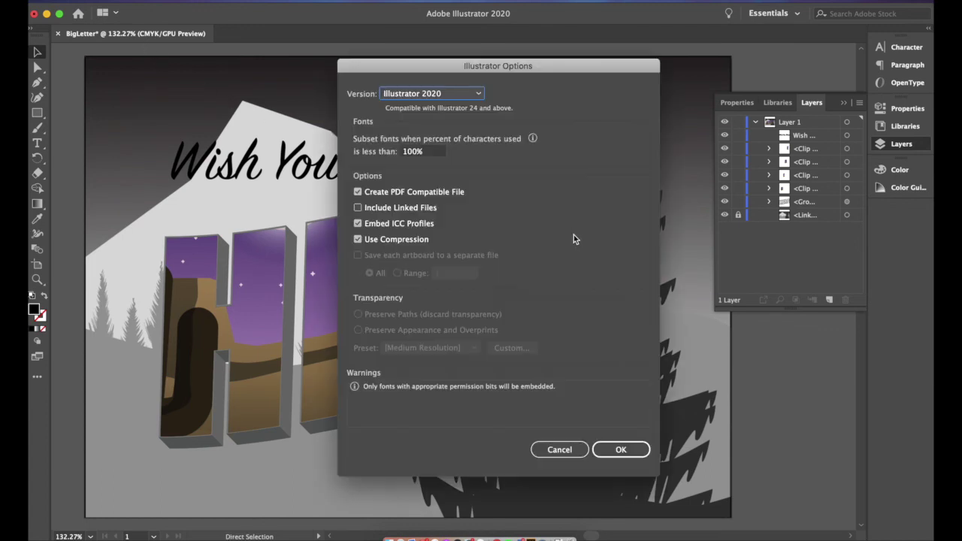
{"action": "left_click", "coordinate": [620, 449]}
{"action": "key", "text": "v"}
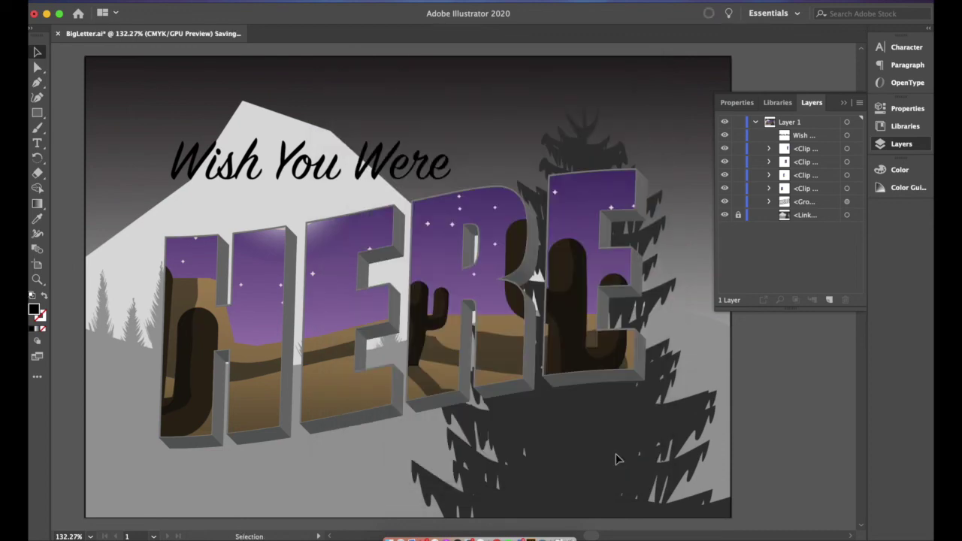